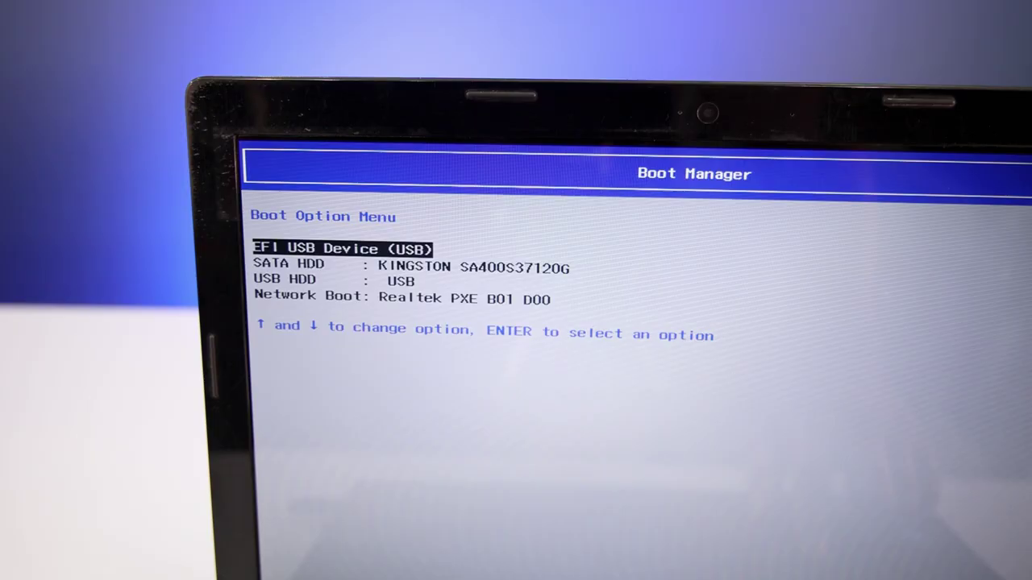
# Step: Boot the laptop from the USB HDD : USB entry in the boot manager
pyautogui.press('Down')
pyautogui.press('Down')
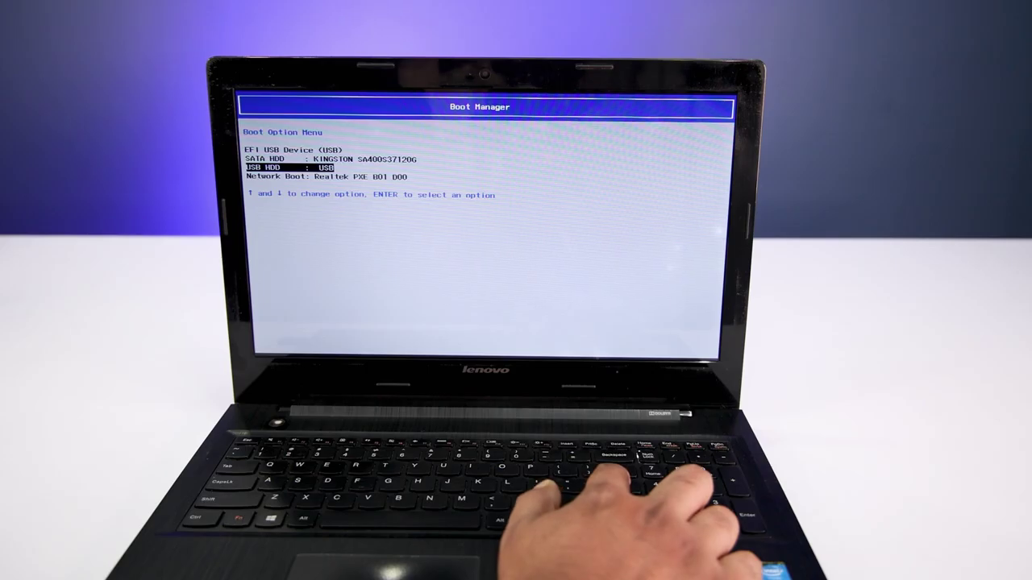
pyautogui.press('Return')
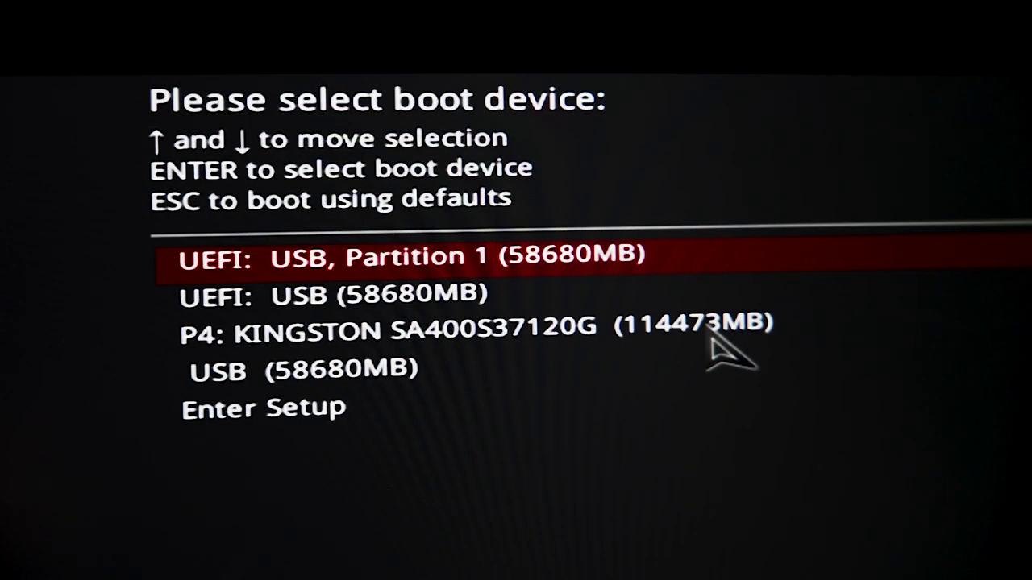
# Step: Select the UEFI: USB (58680MB) boot entry on the desktop PC's boot menu
pyautogui.press('Down')
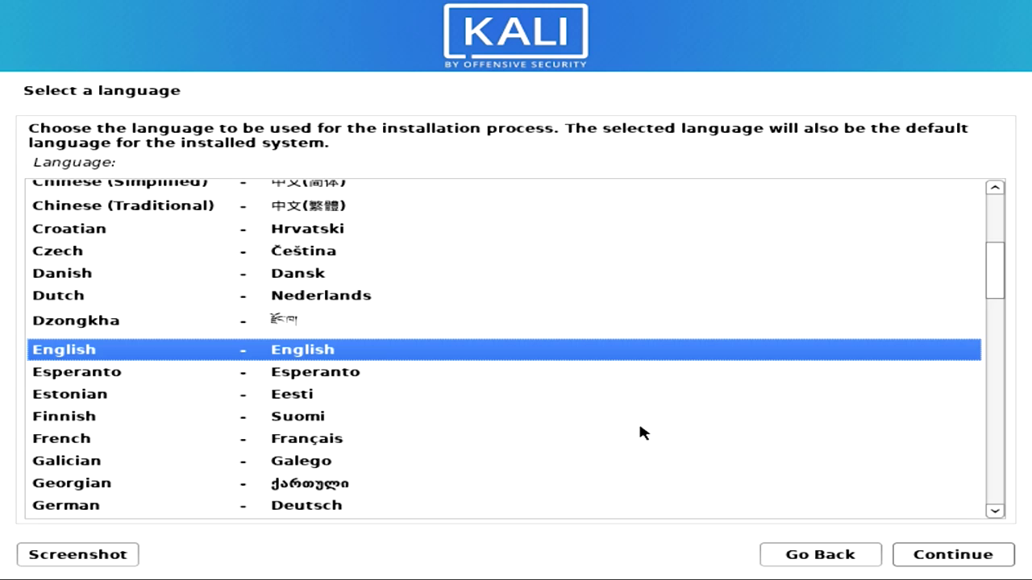
# Step: Accept English and American English, then join the Wi-Fi network using WPA/WPA2 PSK and its passphrase
pyautogui.press('Return')
pyautogui.press('Return')
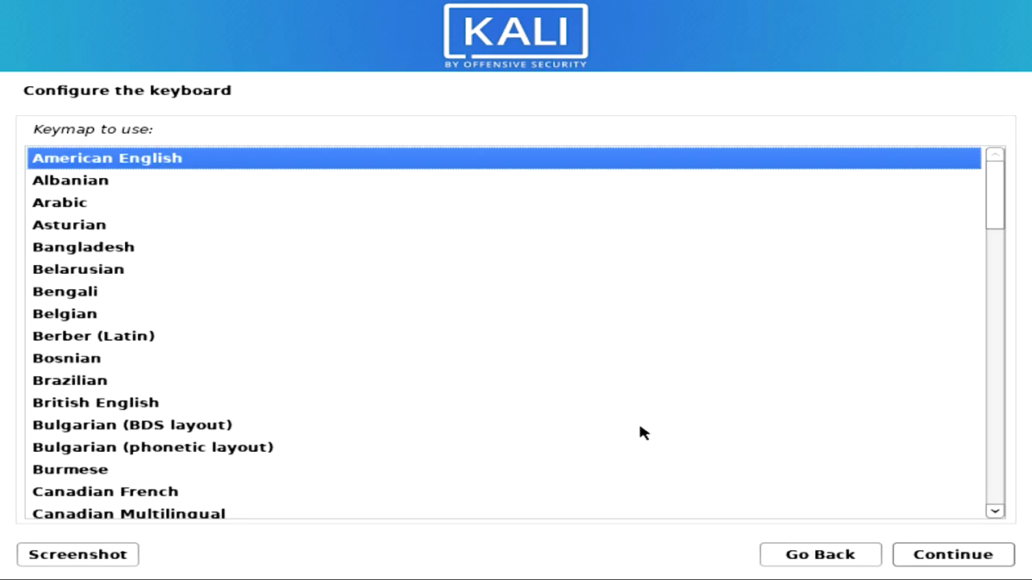
pyautogui.press('Return')
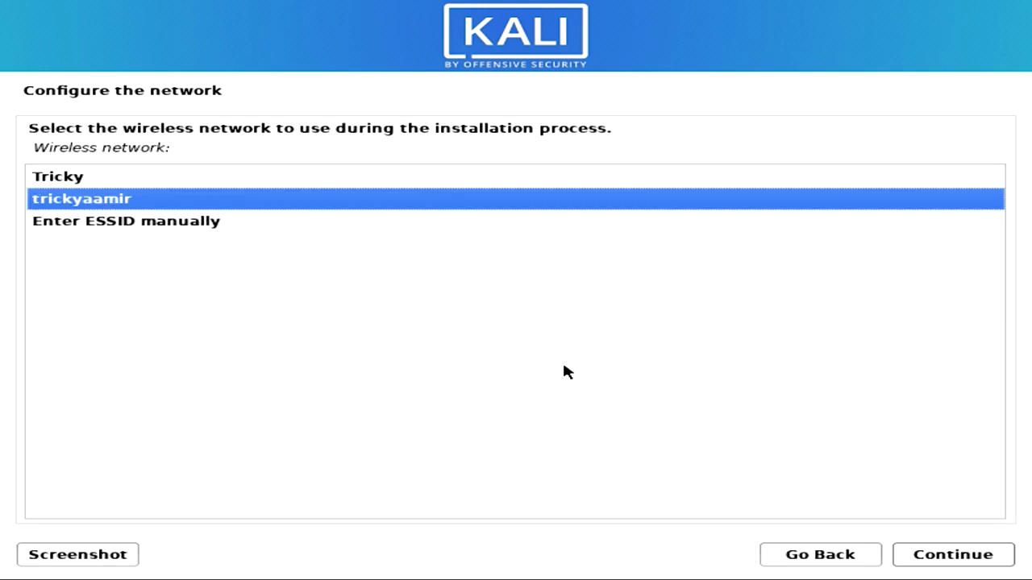
pyautogui.press('Return')
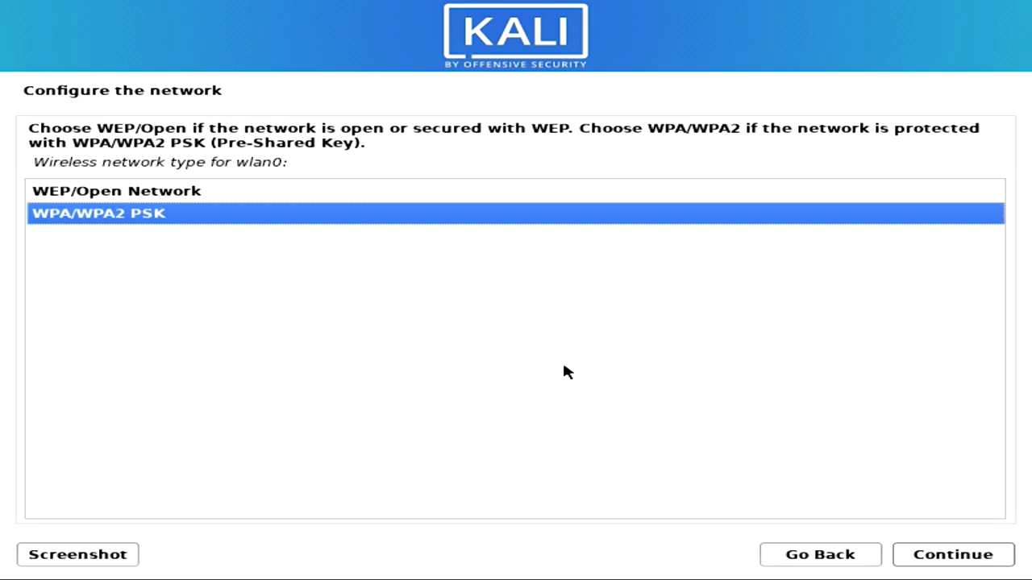
pyautogui.press('Return')
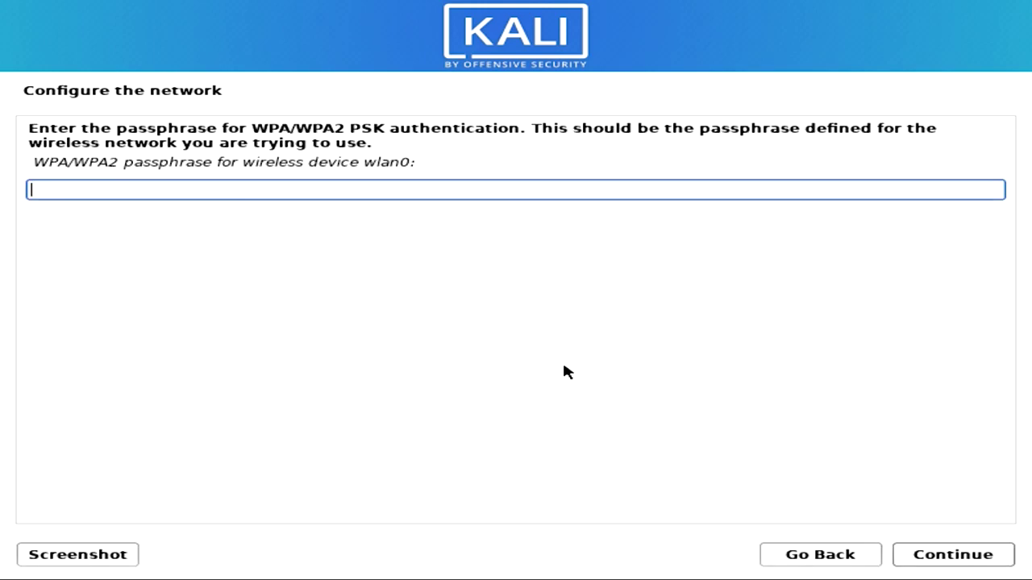
pyautogui.press('Return')
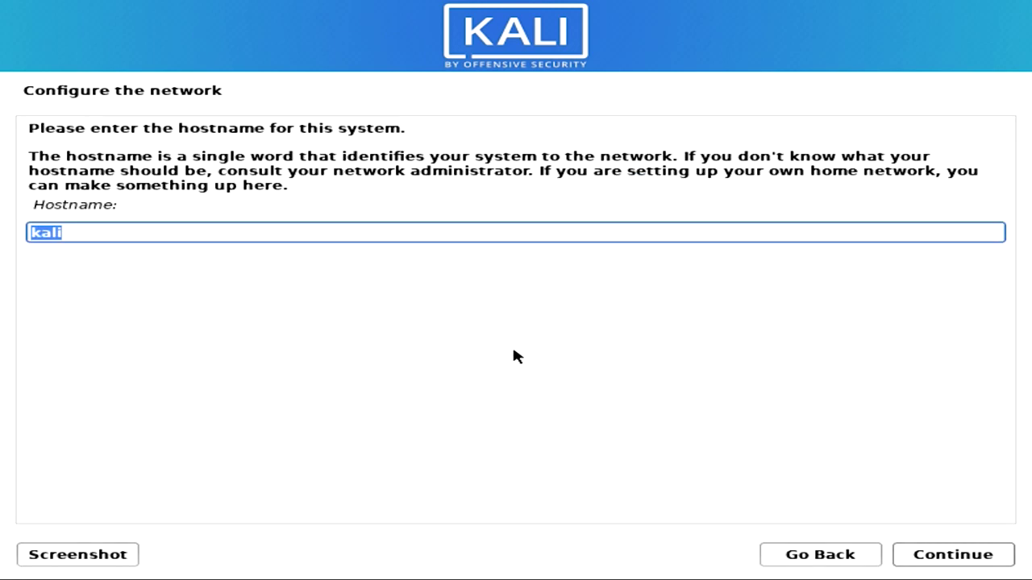
# Step: Keep hostname 'kali', leave the domain empty, and enter the new user's full name
pyautogui.press('Return')
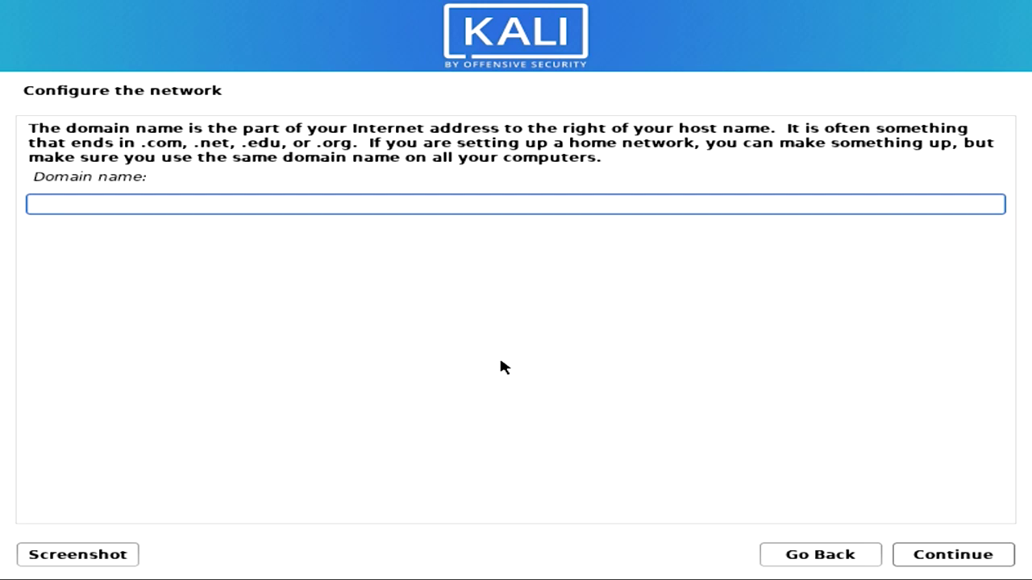
pyautogui.press('Return')
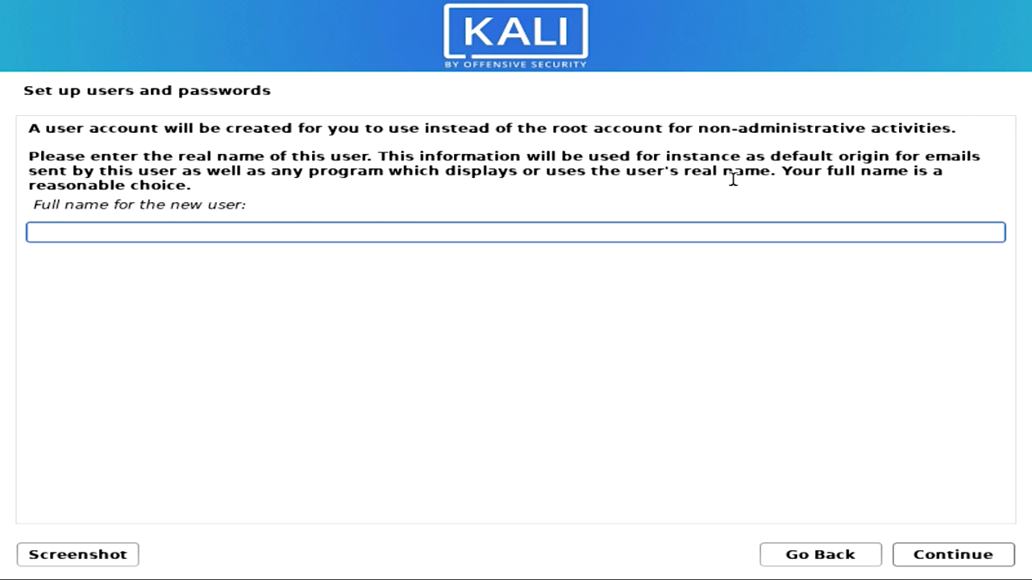
pyautogui.write('kali man')
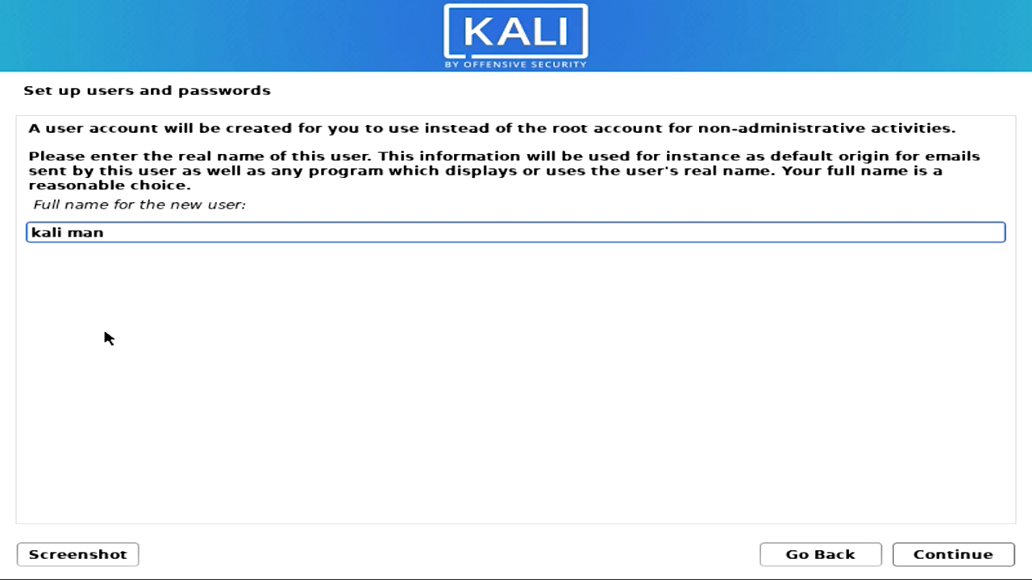
pyautogui.press('Return')
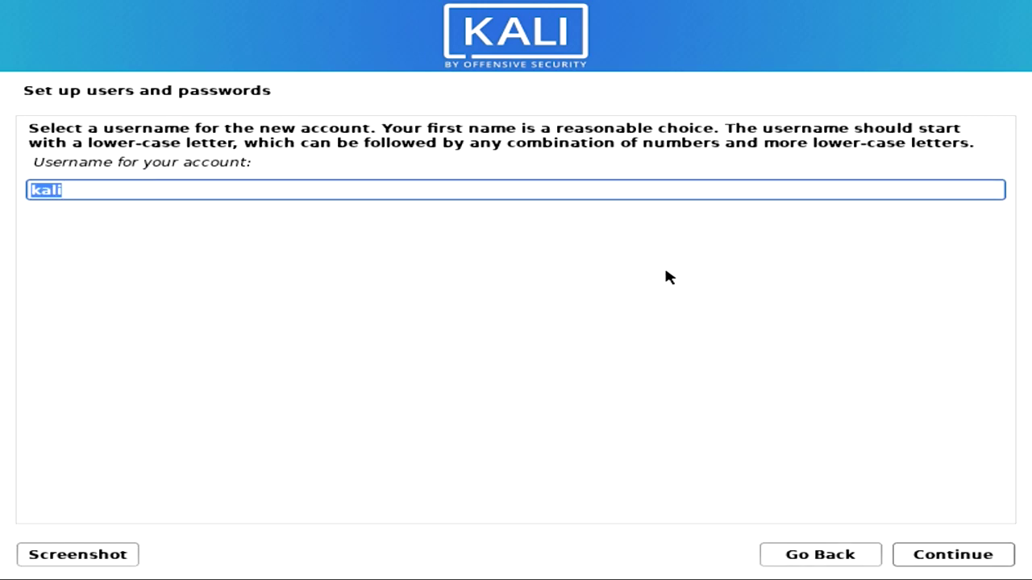
# Step: Complete the username and set the account password, shown in plain text
pyautogui.moveTo(811, 143); pyautogui.dragTo(955, 145)
pyautogui.click(992, 137)
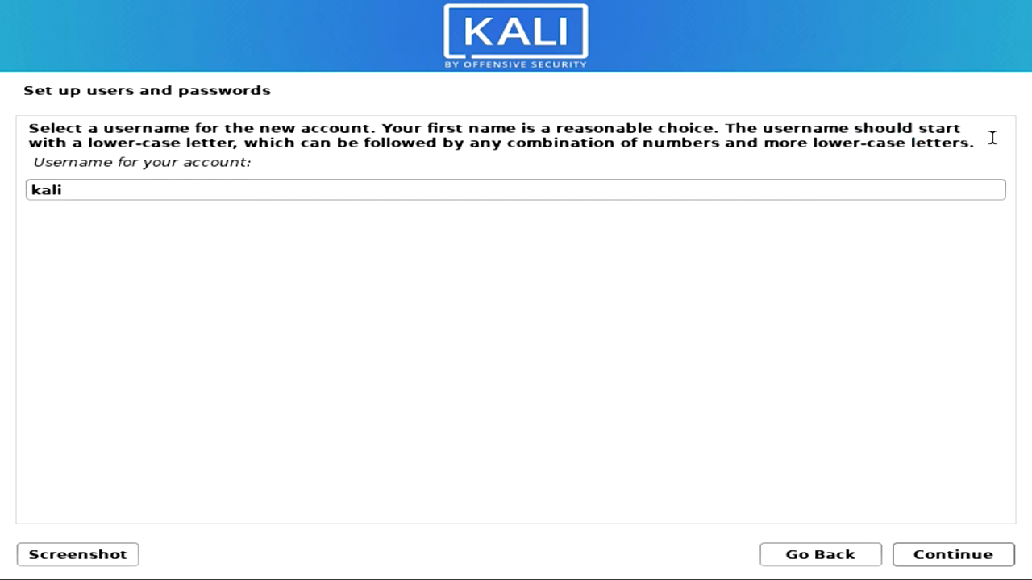
pyautogui.click(101, 190)
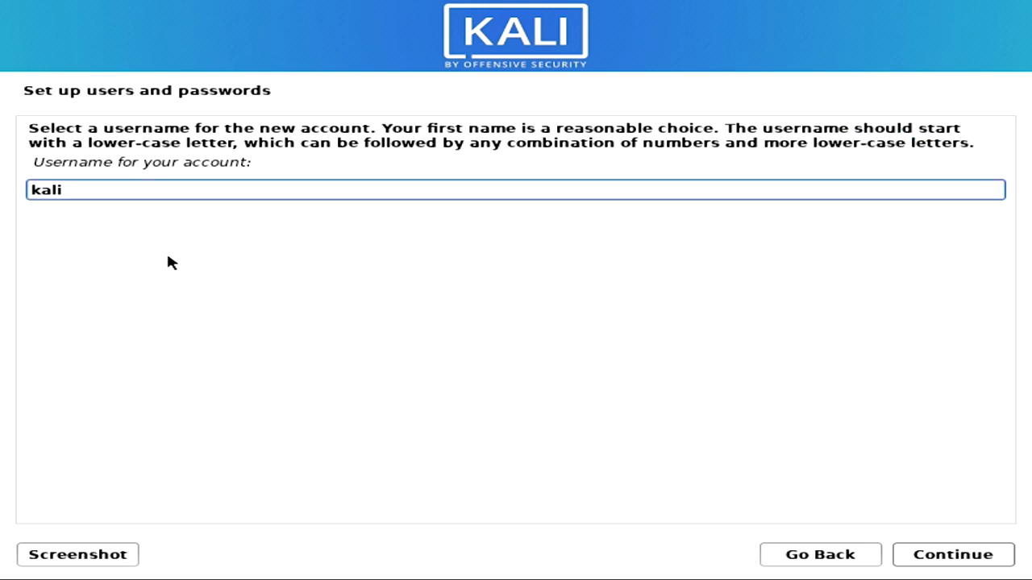
pyautogui.write('man')
pyautogui.press('Return')
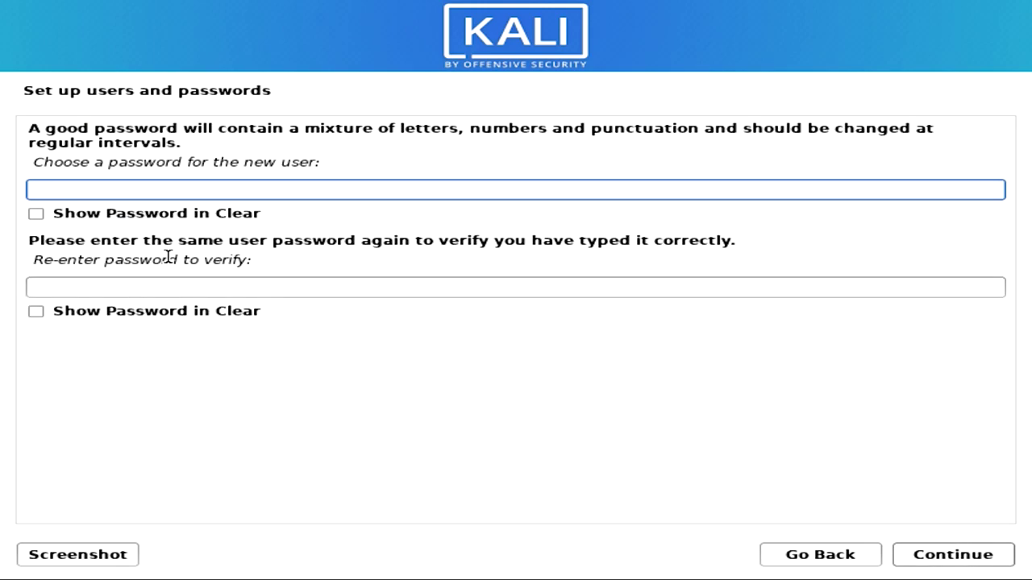
pyautogui.press('Tab')
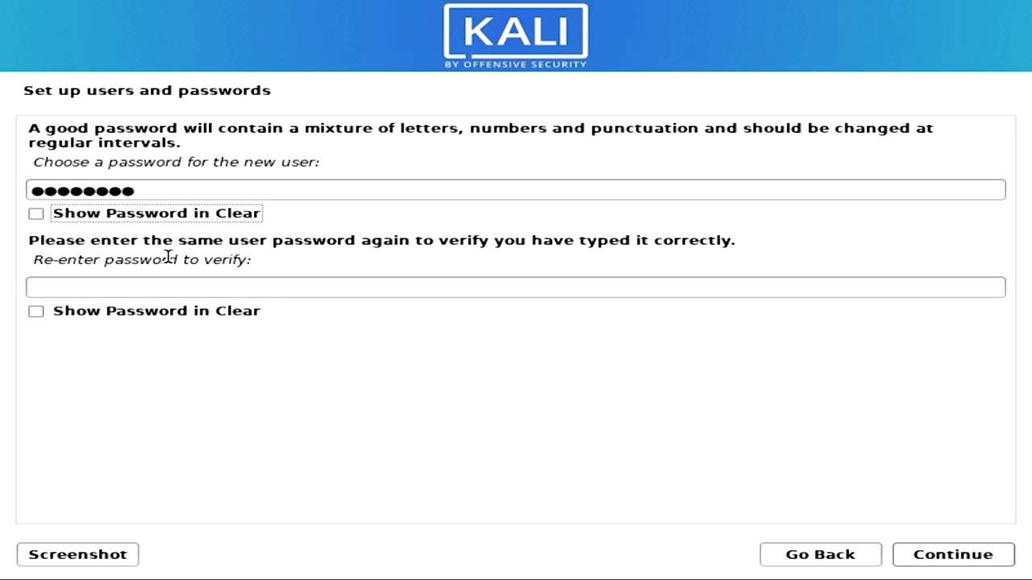
pyautogui.press('space')
pyautogui.press('Tab')
pyautogui.press('Tab')
pyautogui.press('space')
pyautogui.hotkey('shift', 'Tab')
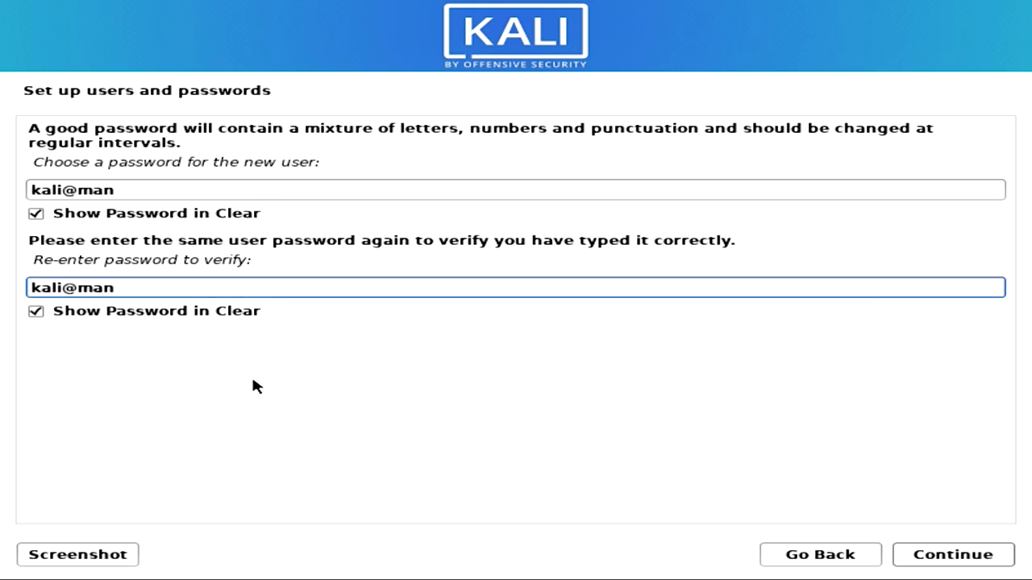
pyautogui.press('Return')
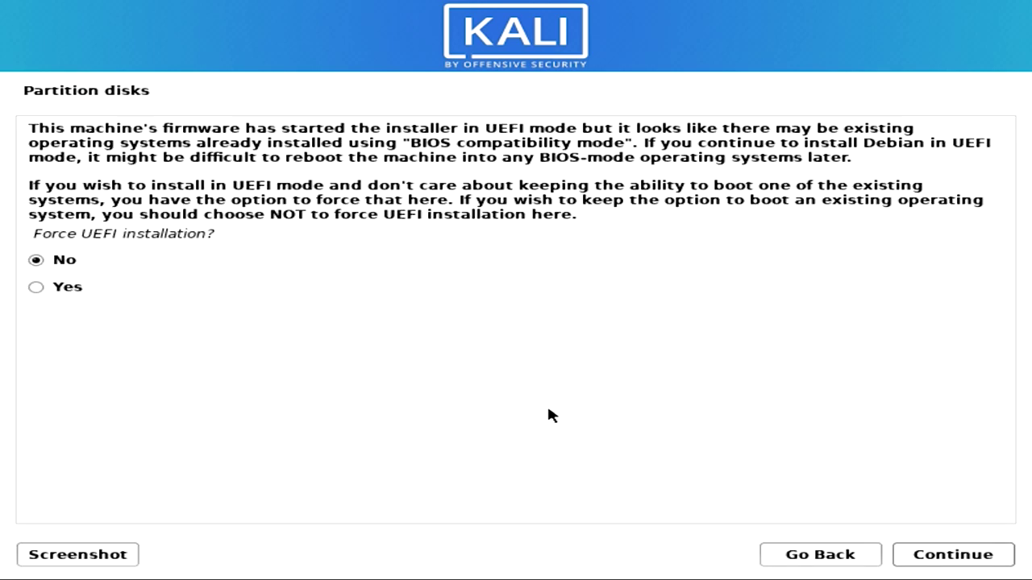
# Step: Skip forcing UEFI and guide-partition the whole 120 GB Kingston disk with all files in one partition
pyautogui.press('Return')
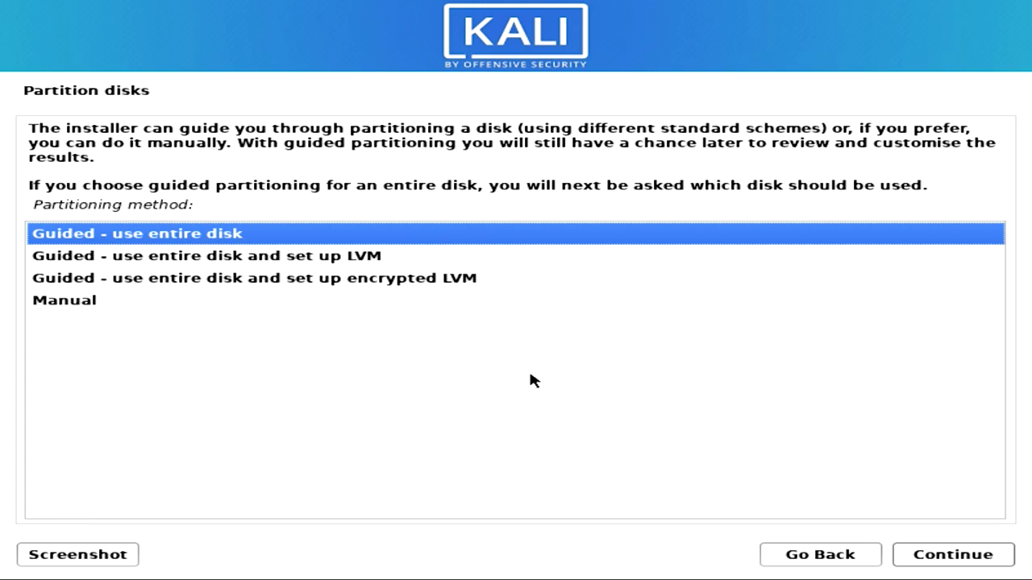
pyautogui.press('Return')
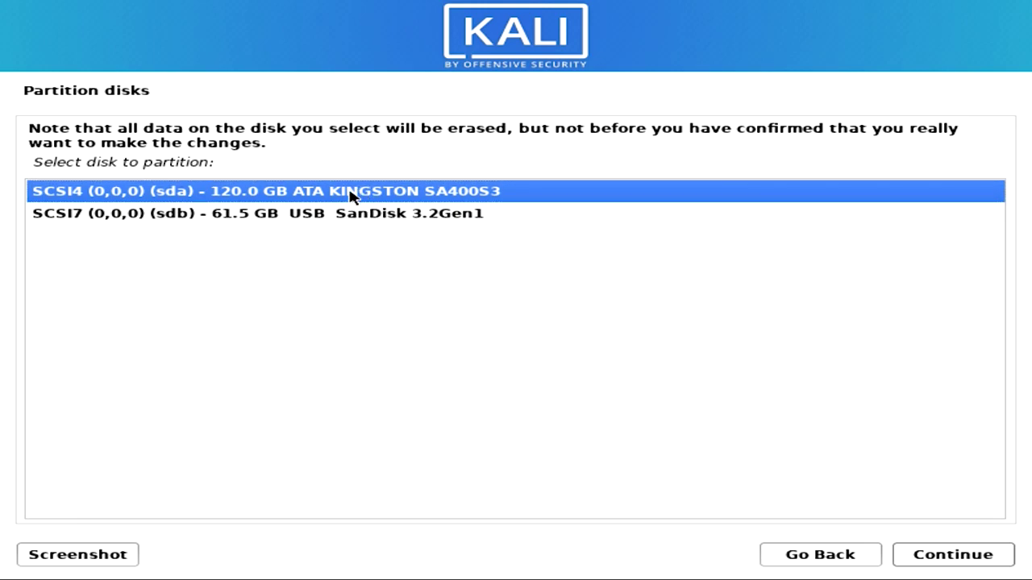
pyautogui.doubleClick(391, 198)
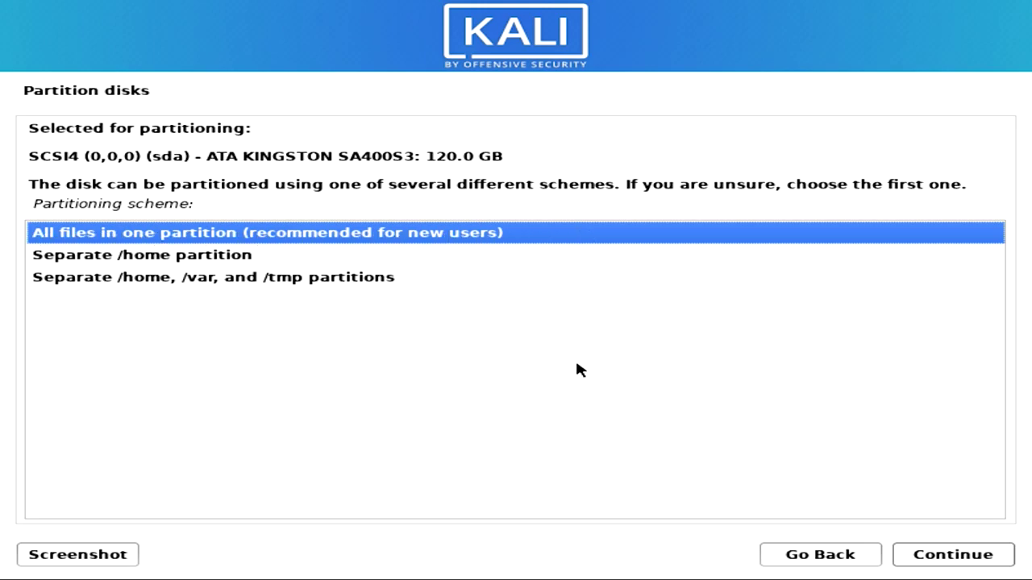
pyautogui.press('Return')
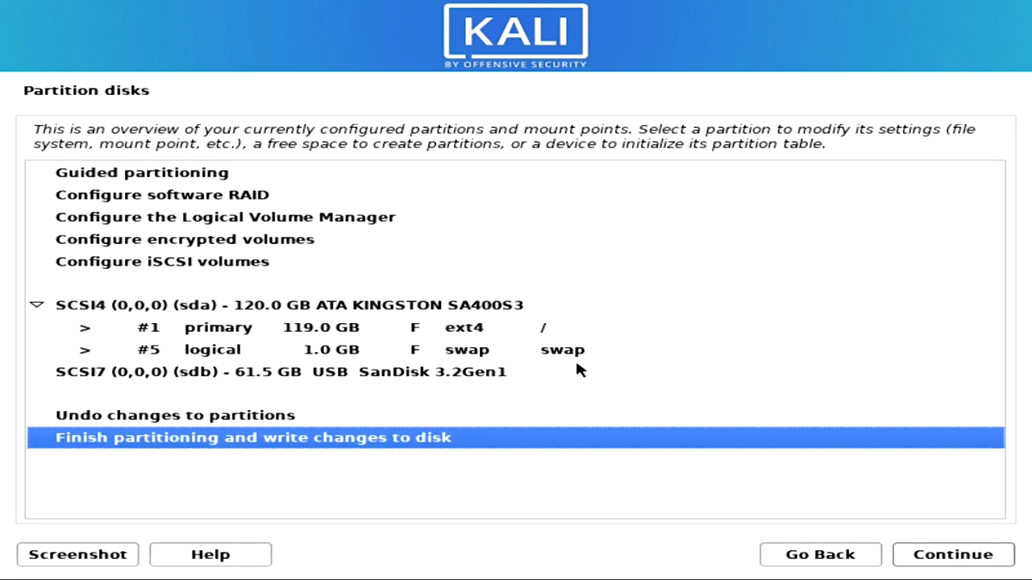
# Step: Review the planned ext4 root and 1 GB swap partitions, then write the changes to disk
pyautogui.click(292, 306)
pyautogui.click(335, 351)
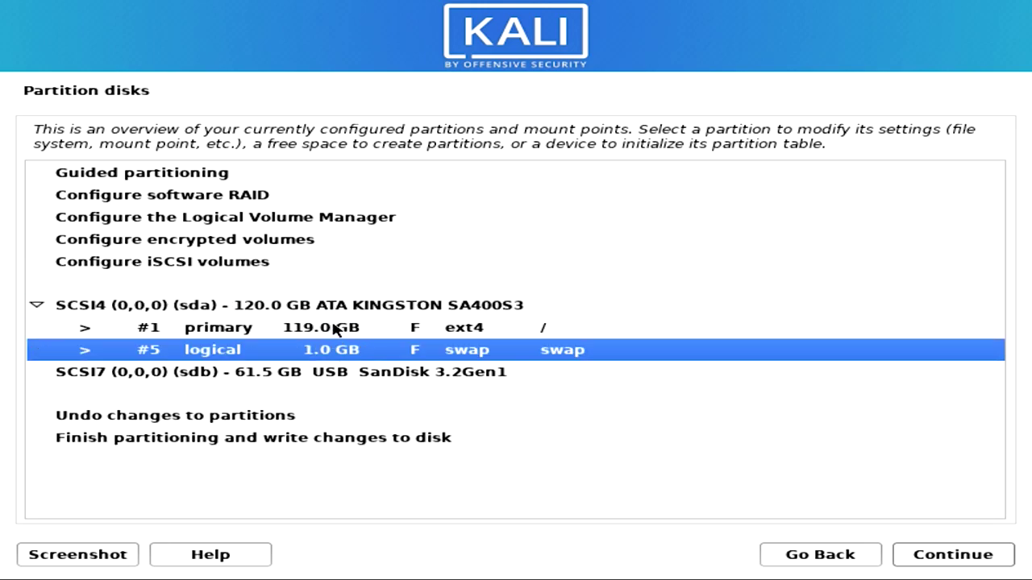
pyautogui.click(334, 328)
pyautogui.click(330, 355)
pyautogui.click(329, 330)
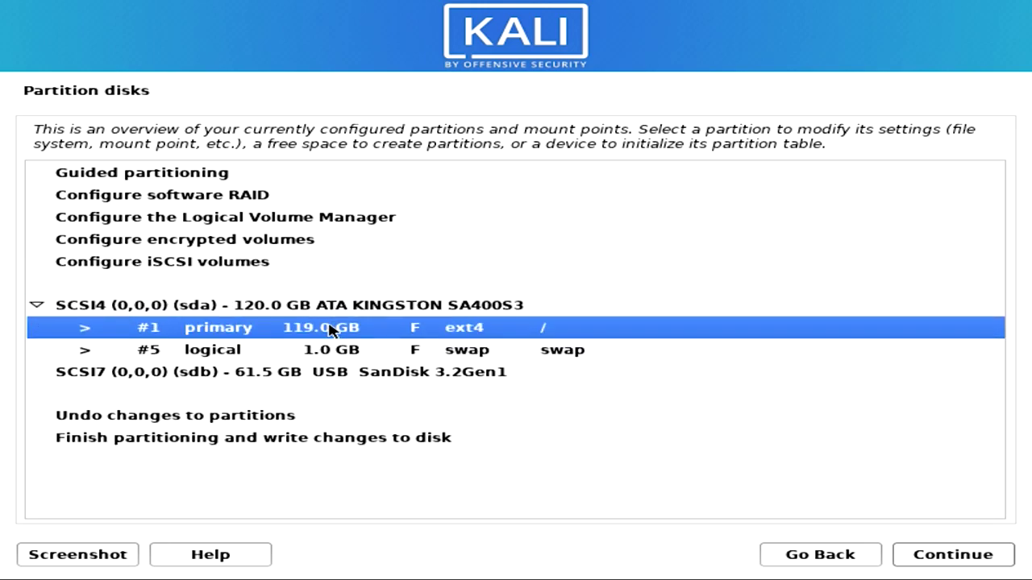
pyautogui.click(238, 439)
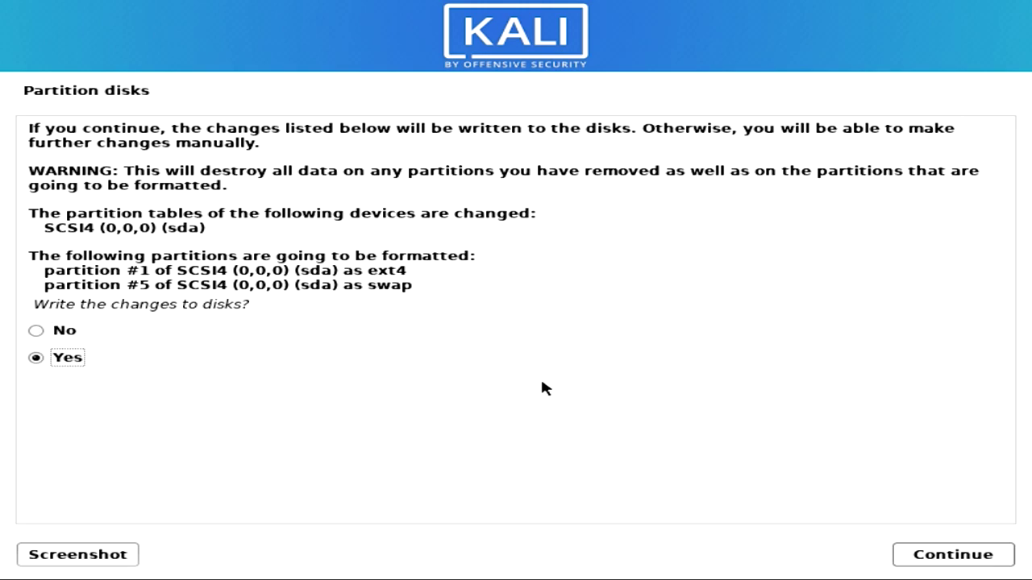
pyautogui.press('Return')
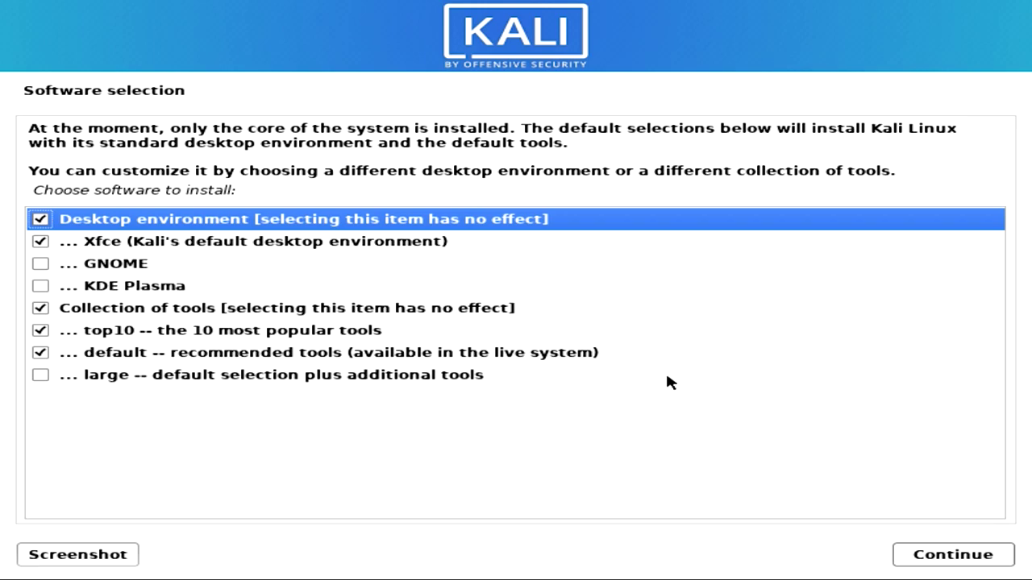
# Step: Add GNOME alongside Xfce and the default tools, and install the selected software
pyautogui.click(39, 266)
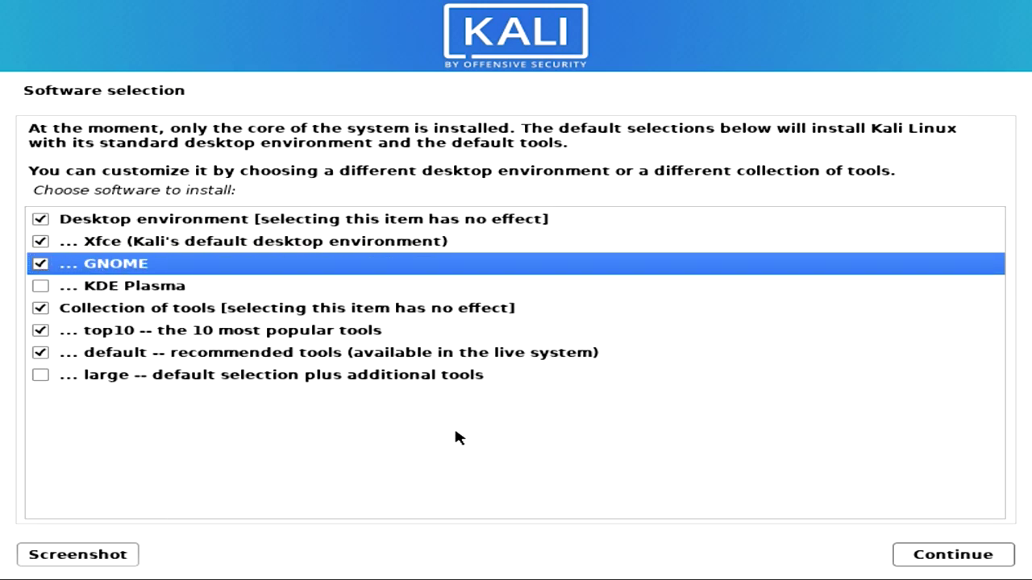
pyautogui.click(972, 557)
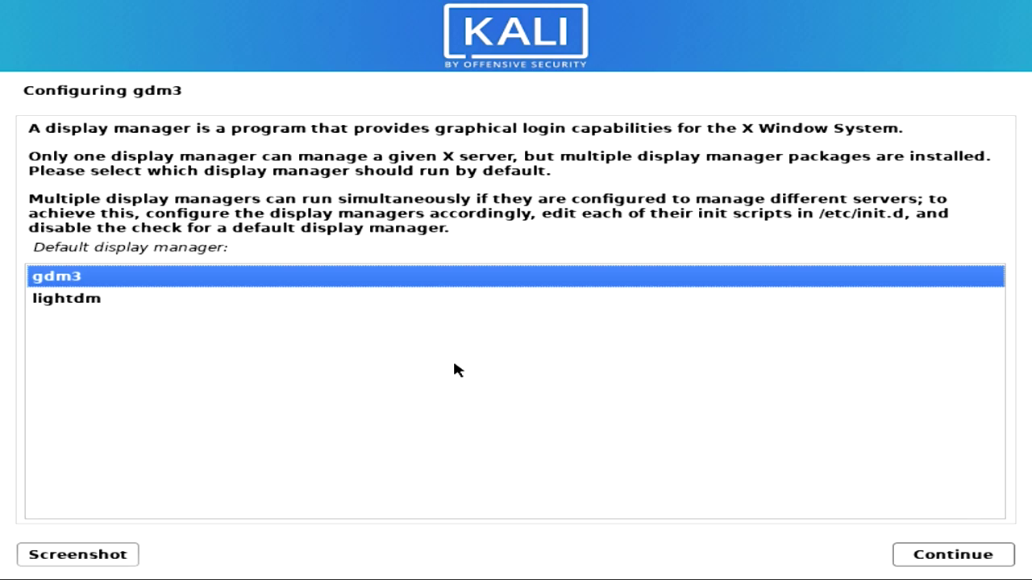
# Step: Keep gdm3 as the display manager and install the GRUB boot loader on /dev/sda
pyautogui.press('Return')
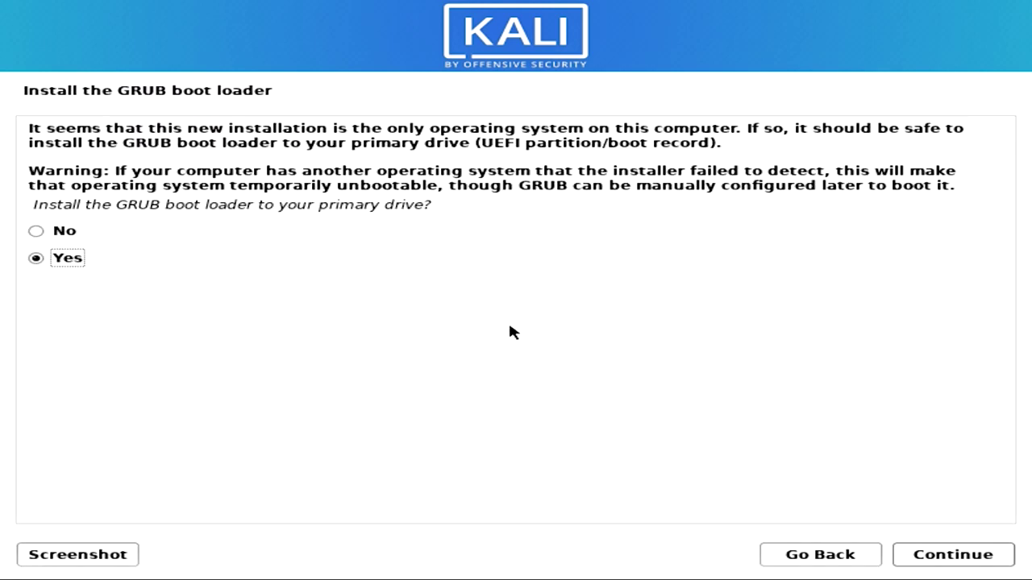
pyautogui.press('Return')
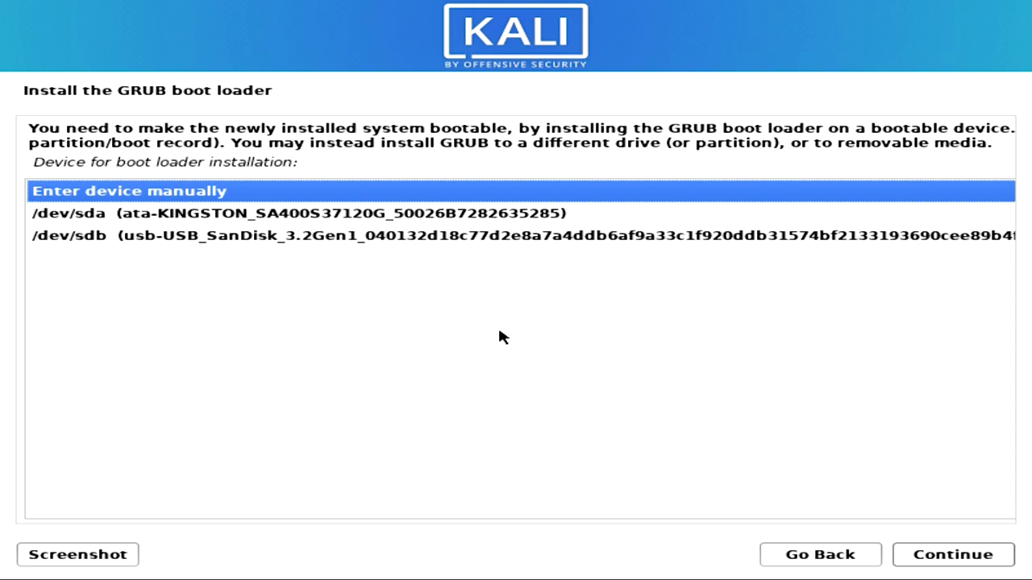
pyautogui.press('Down')
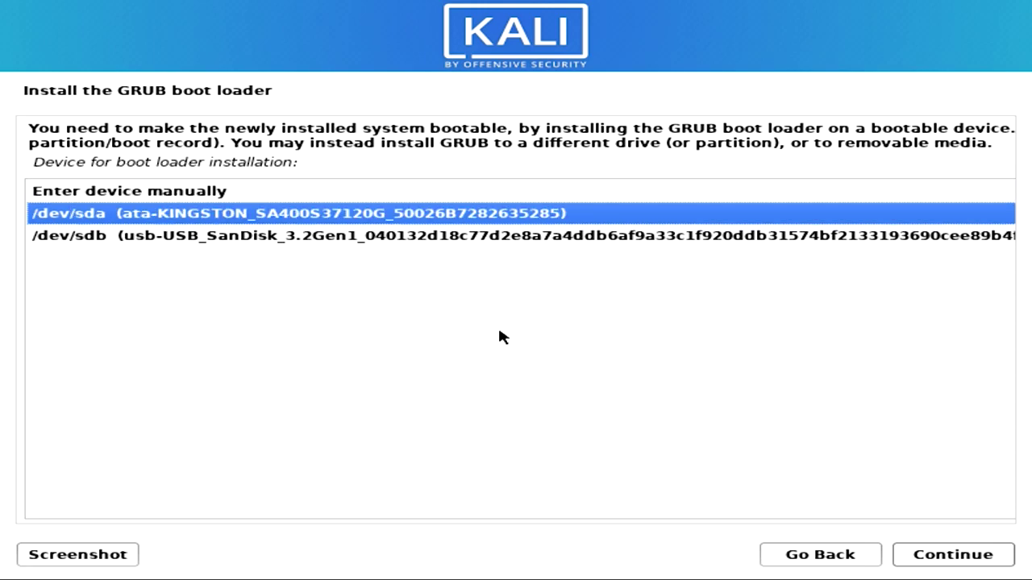
pyautogui.press('Return')
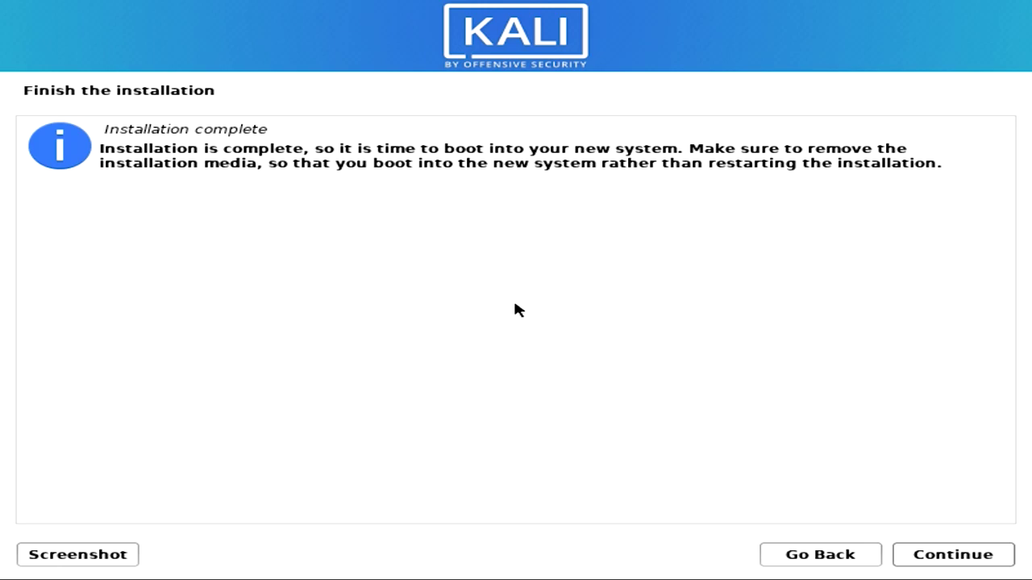
# Step: Finish the installation and reboot into the new Kali system
pyautogui.click(962, 559)
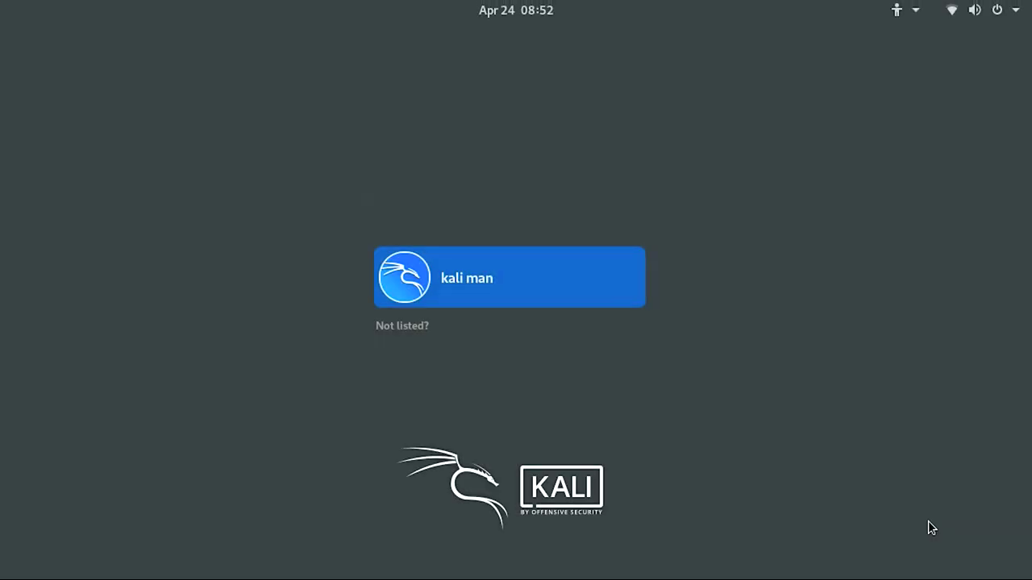
# Step: Log in to the Kali GNOME desktop as the created user with its password
pyautogui.press('Return')
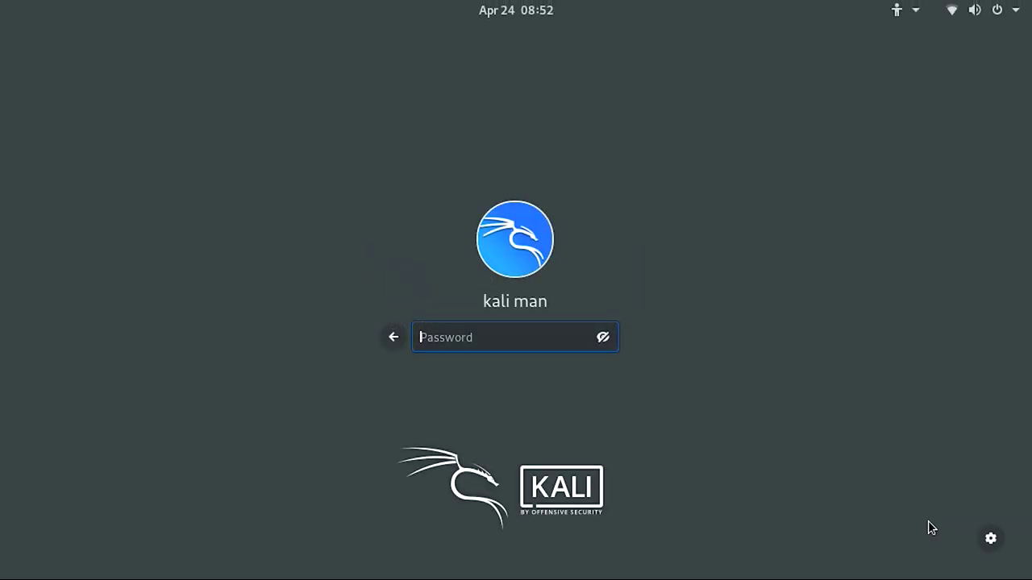
pyautogui.write('password')
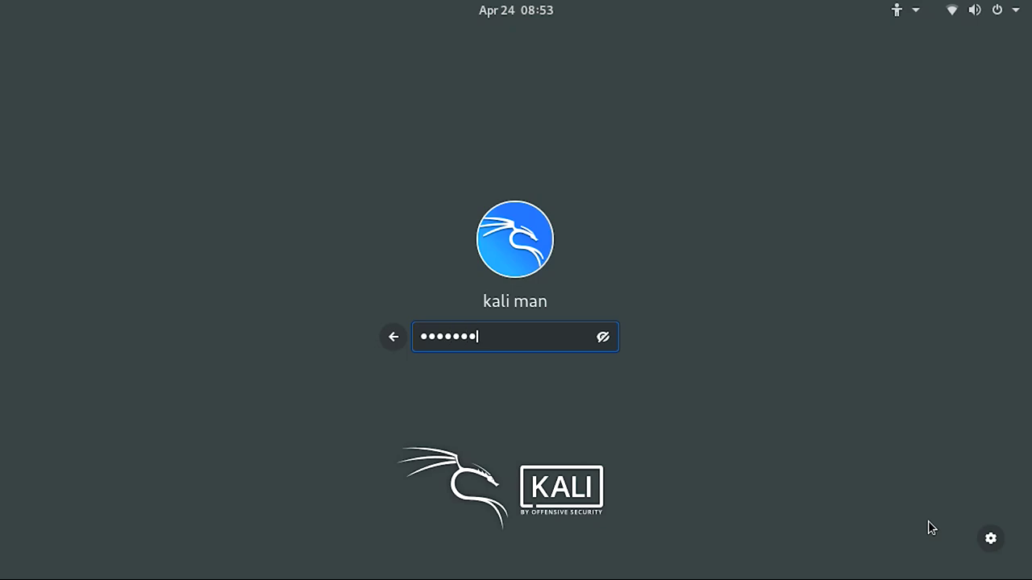
pyautogui.press('Return')
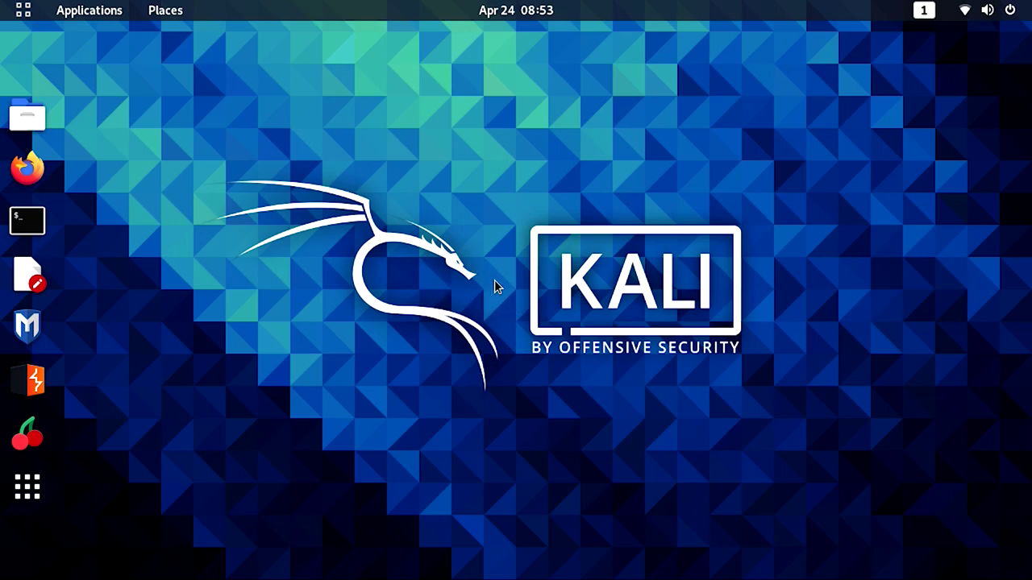
# Step: Launch a terminal from the dock, close it again, and bring up the top-right system menu
pyautogui.click(29, 223)
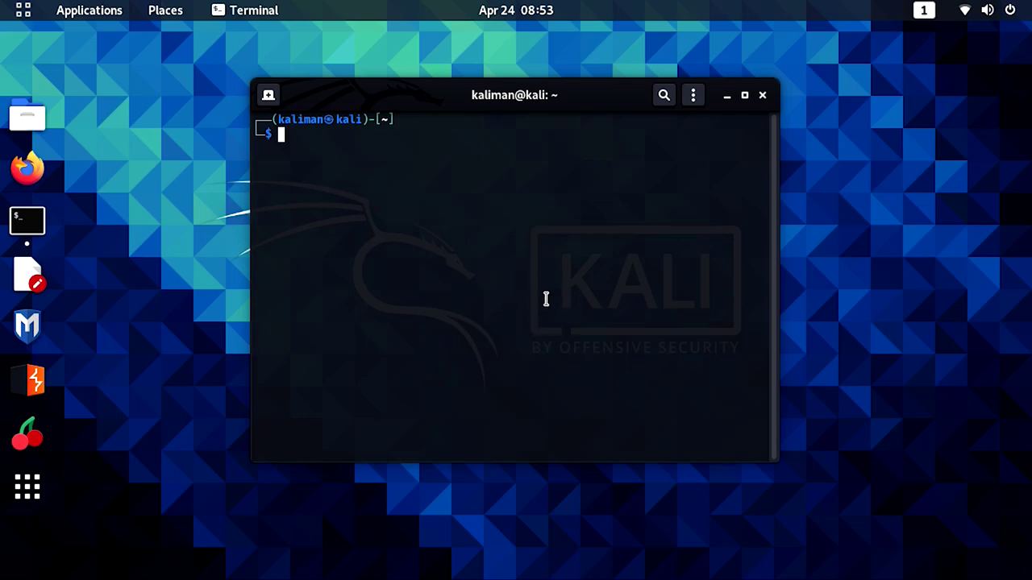
pyautogui.click(763, 97)
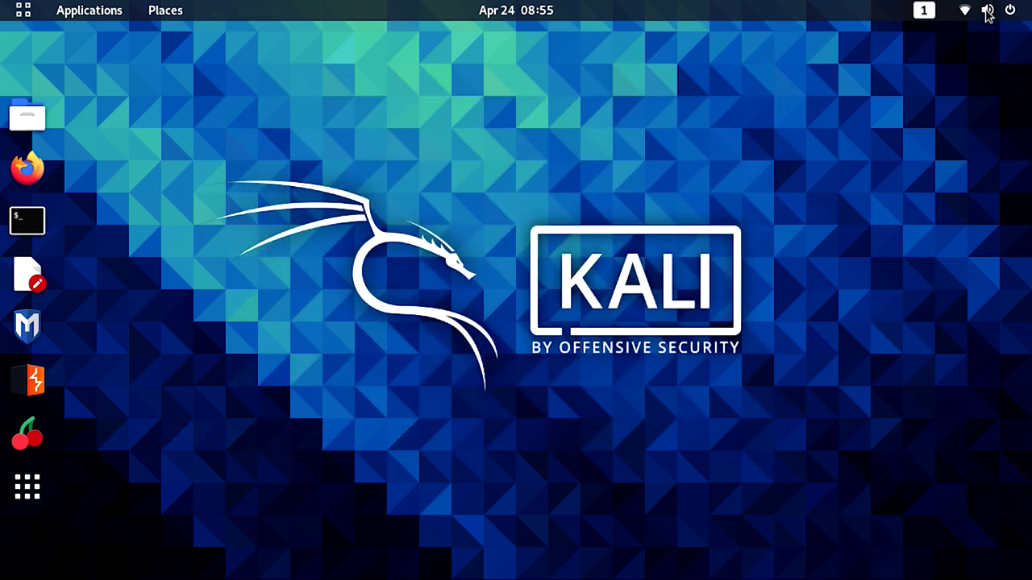
pyautogui.click(987, 11)
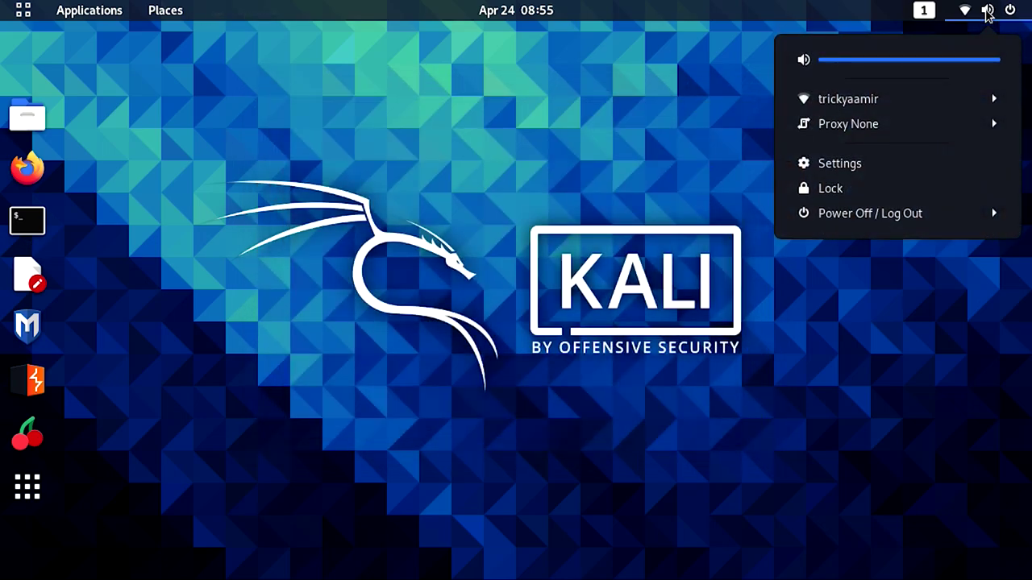
# Step: Set Sound output to HDMI / DisplayPort 2 - GP106 High Definition Audio Controller, then close Settings
pyautogui.click(869, 163)
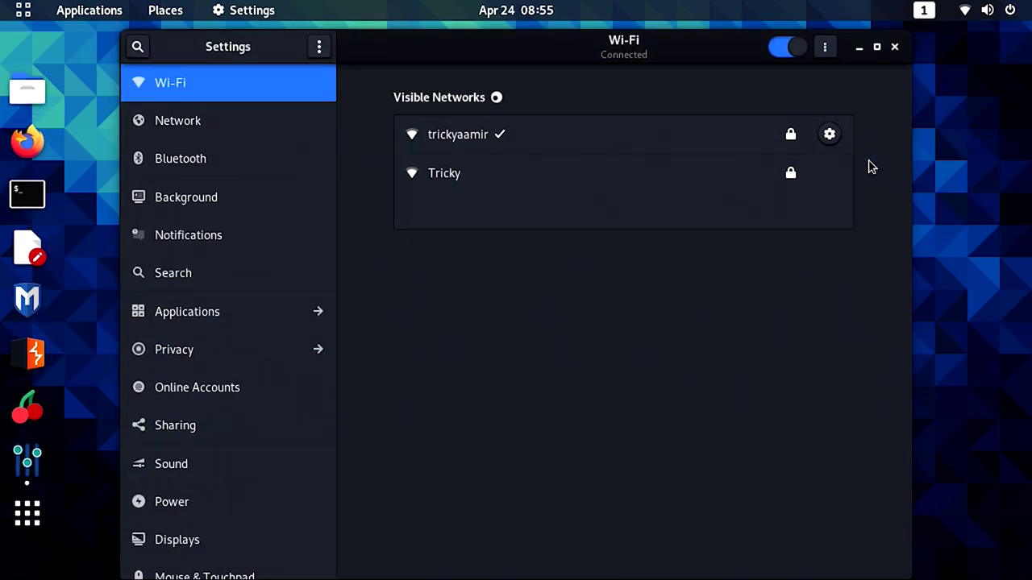
pyautogui.click(194, 470)
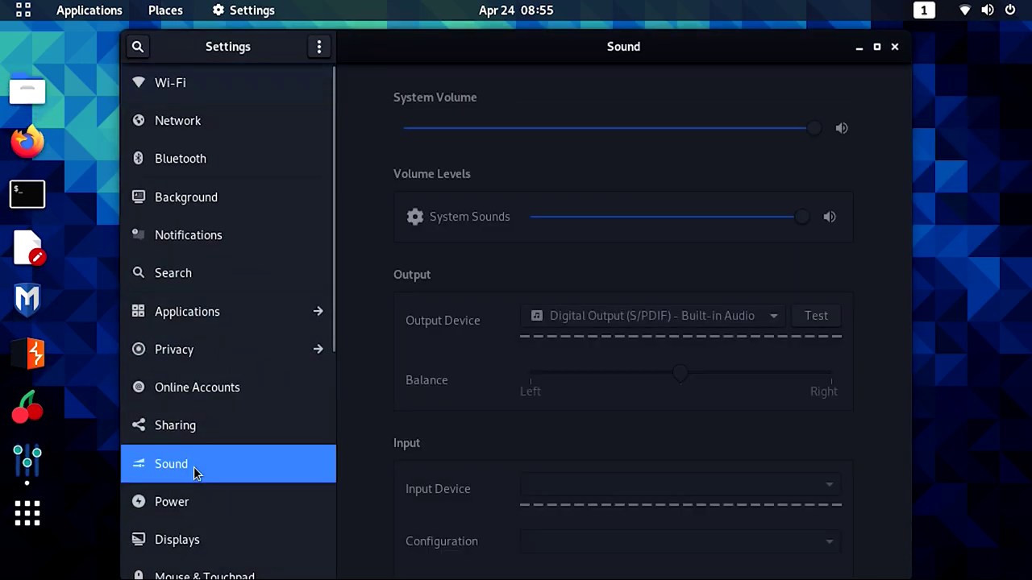
pyautogui.click(757, 316)
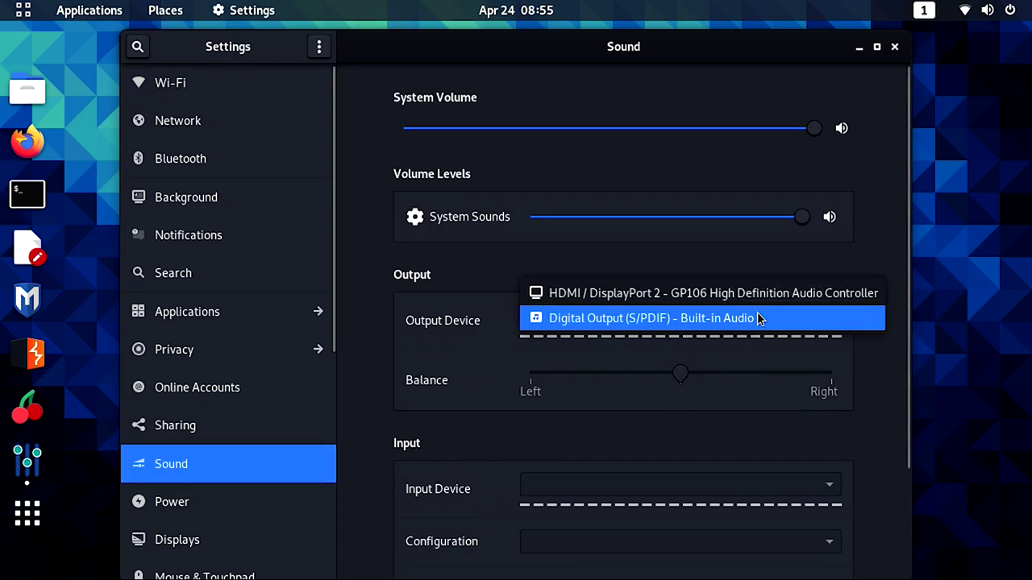
pyautogui.click(706, 300)
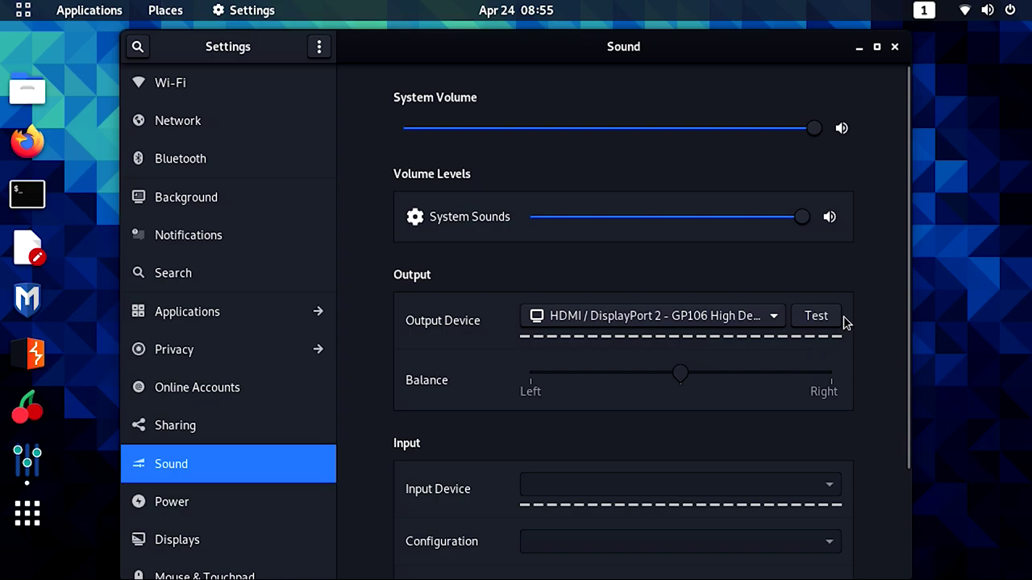
pyautogui.click(895, 46)
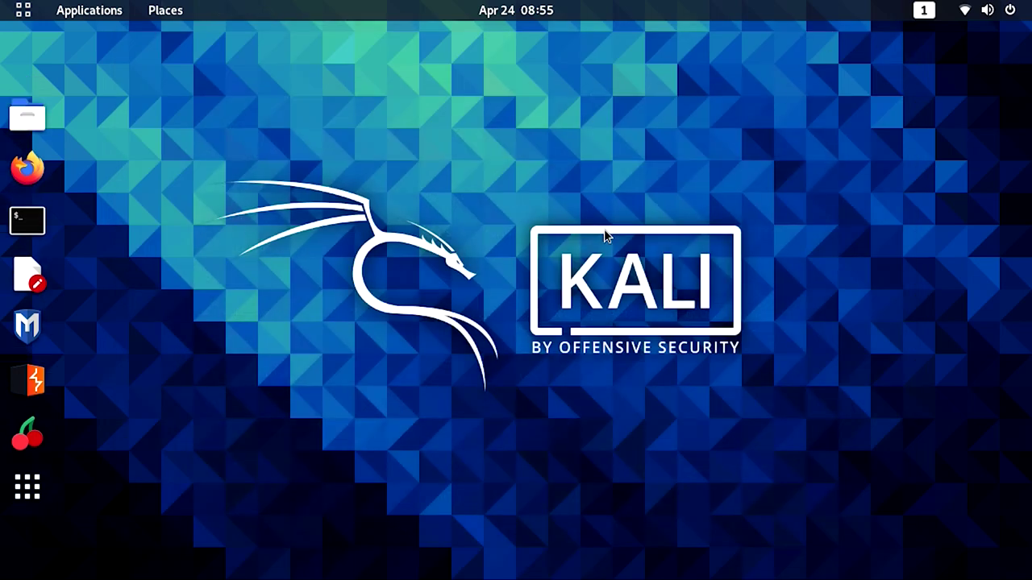
# Step: Search YouTube in Firefox for 'kali linux bootable usb trickiknow', then close the browser
pyautogui.click(26, 165)
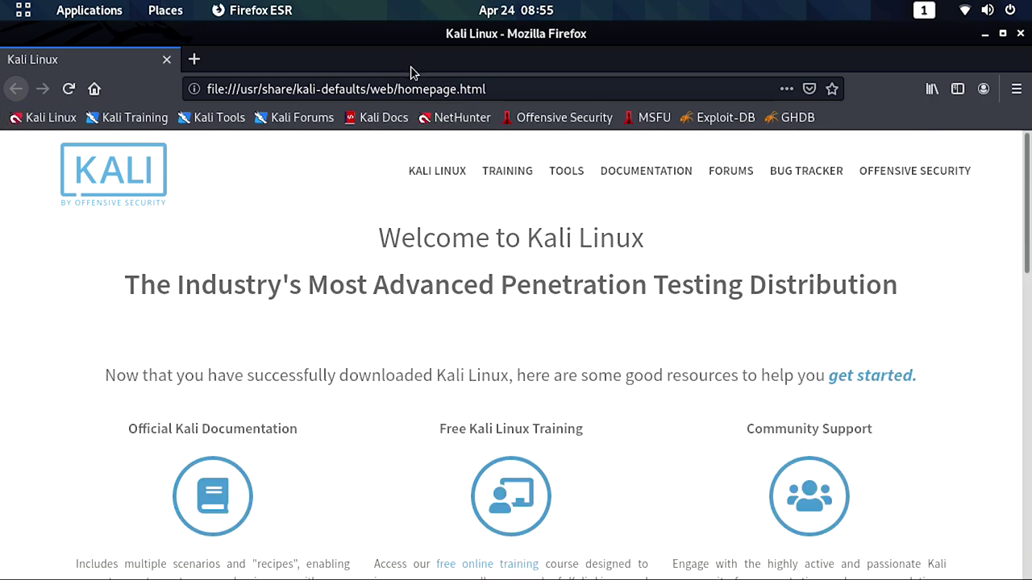
pyautogui.click(410, 83)
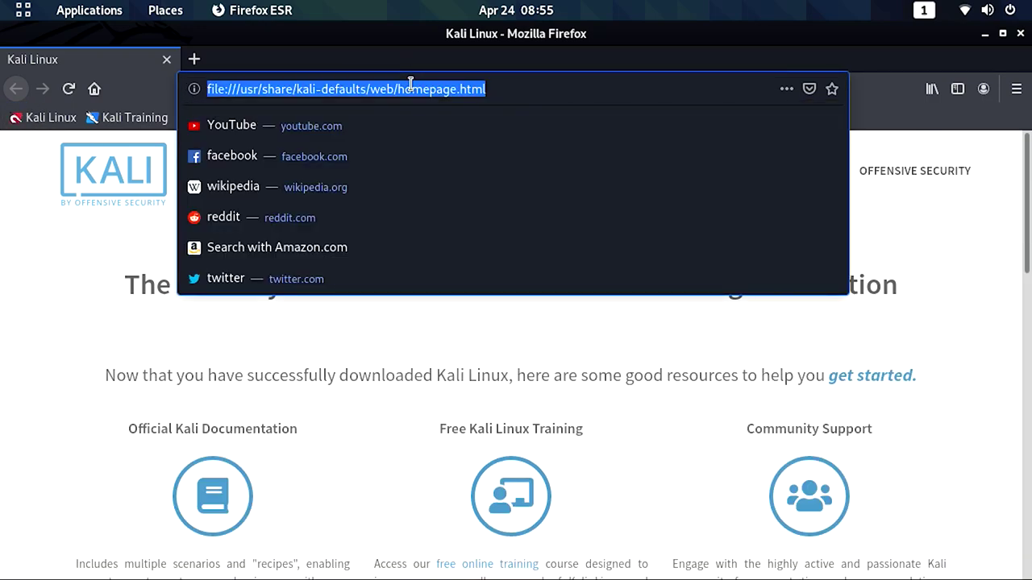
pyautogui.click(320, 128)
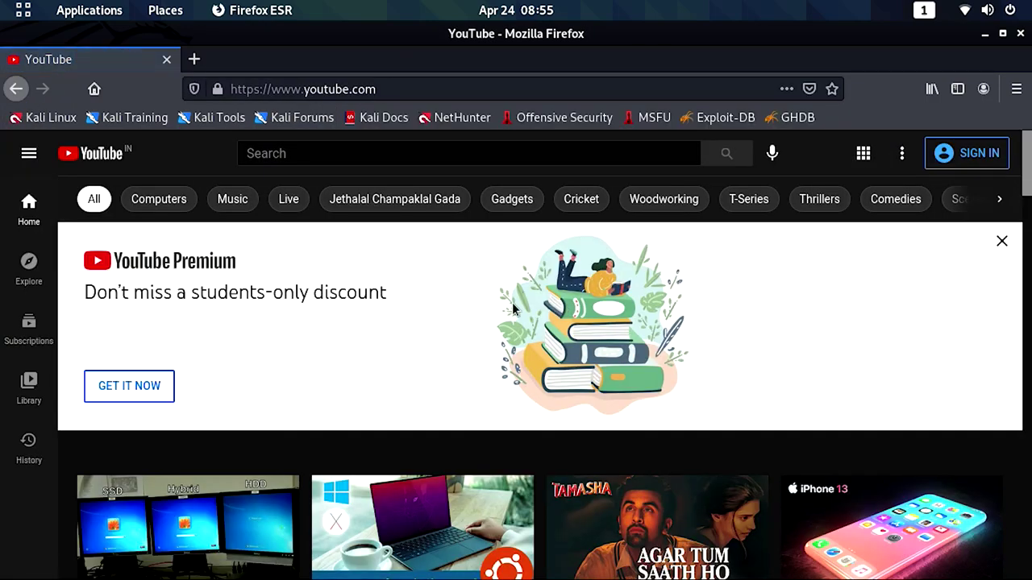
pyautogui.click(306, 147)
pyautogui.write('kali')
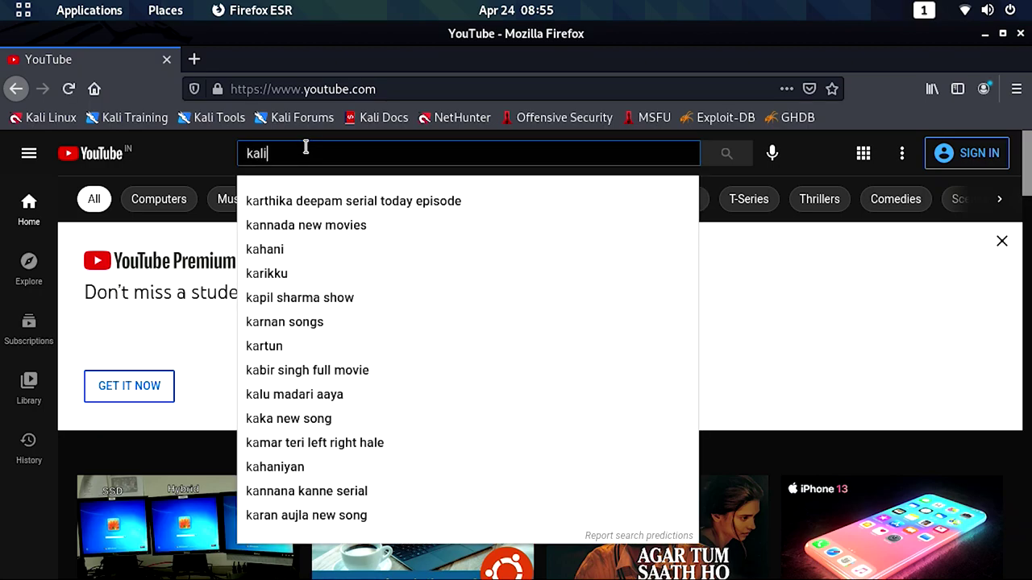
pyautogui.write(' linux boota')
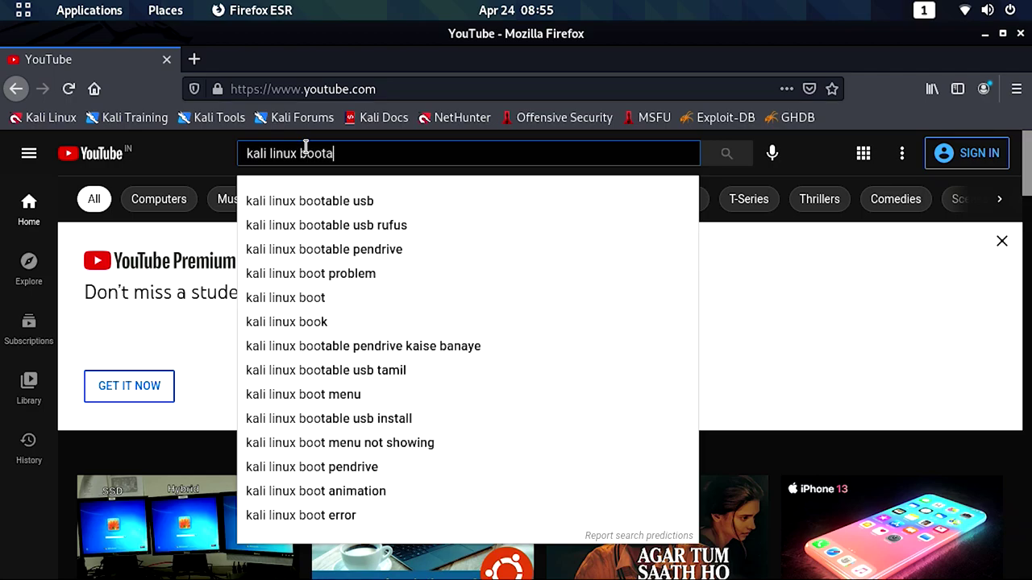
pyautogui.write('ble usb t')
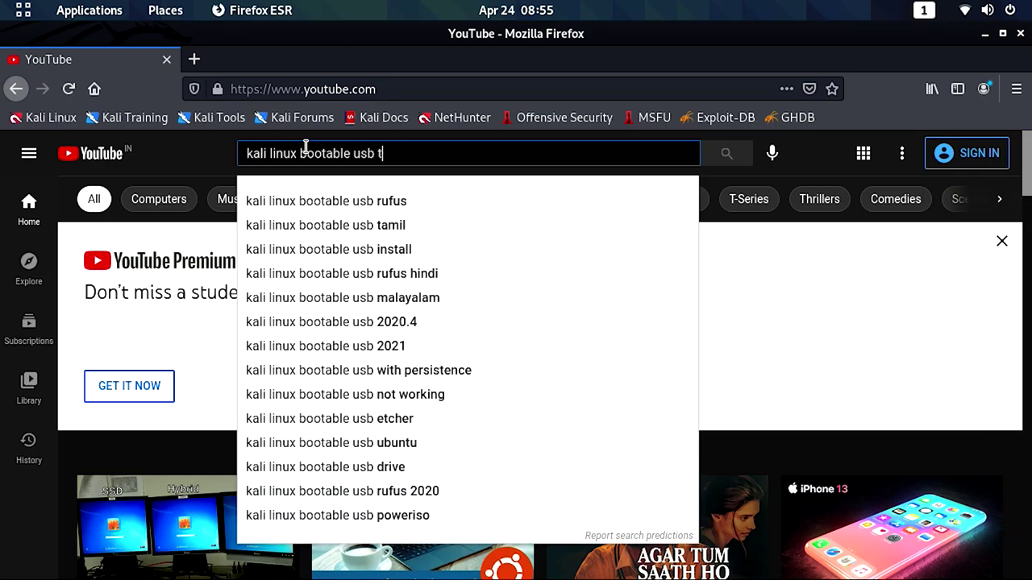
pyautogui.write('rickiknow')
pyautogui.press('Return')
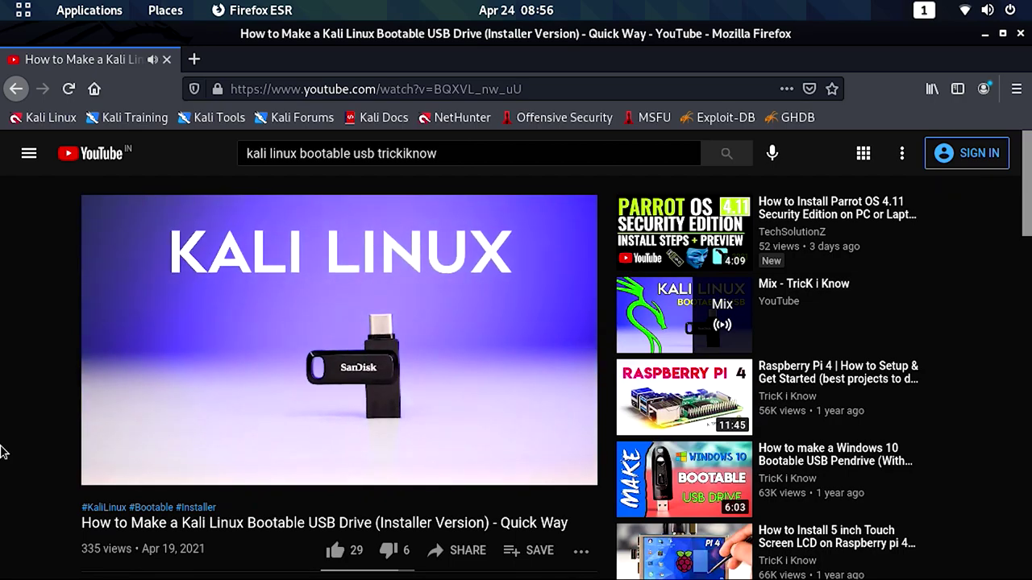
pyautogui.click(1021, 34)
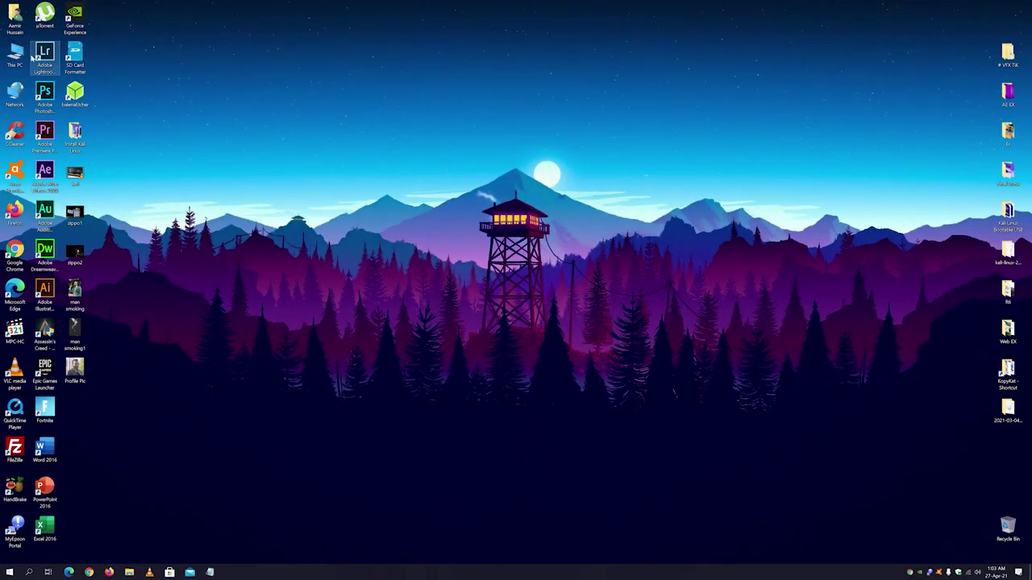
# Step: Check This PC for Local Disk (C:) and Beast Drive (D:), then close the window
pyautogui.doubleClick(16, 55)
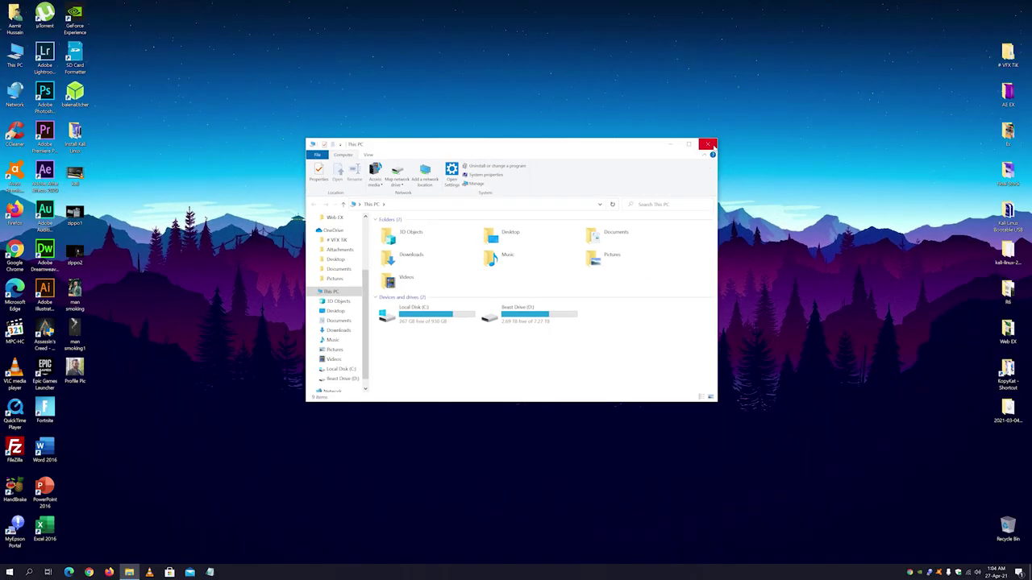
pyautogui.click(710, 146)
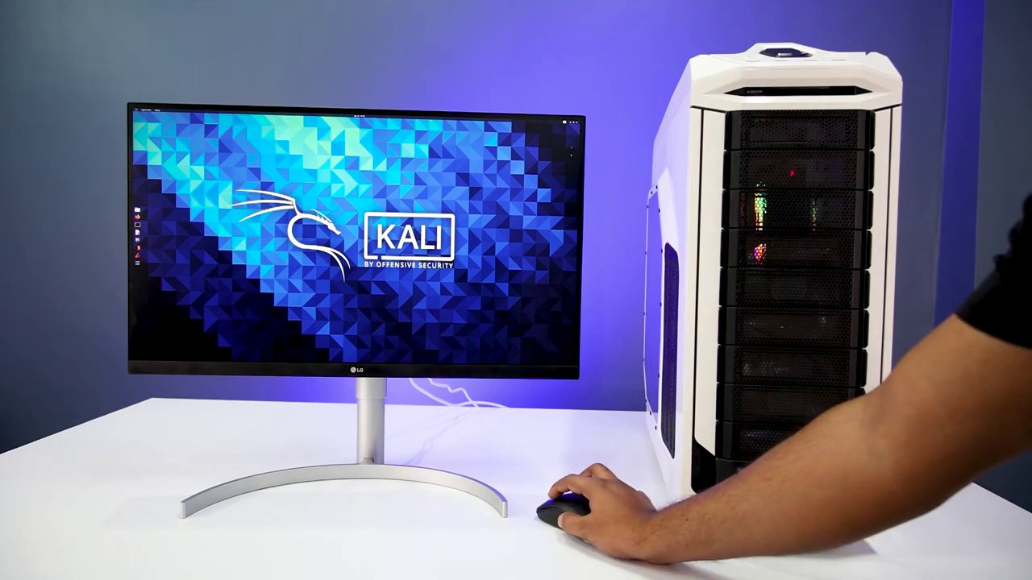
# Step: Reveal the Power Off / Log Out options in the Kali desktop's system menu
pyautogui.click(571, 122)
pyautogui.click(555, 151)
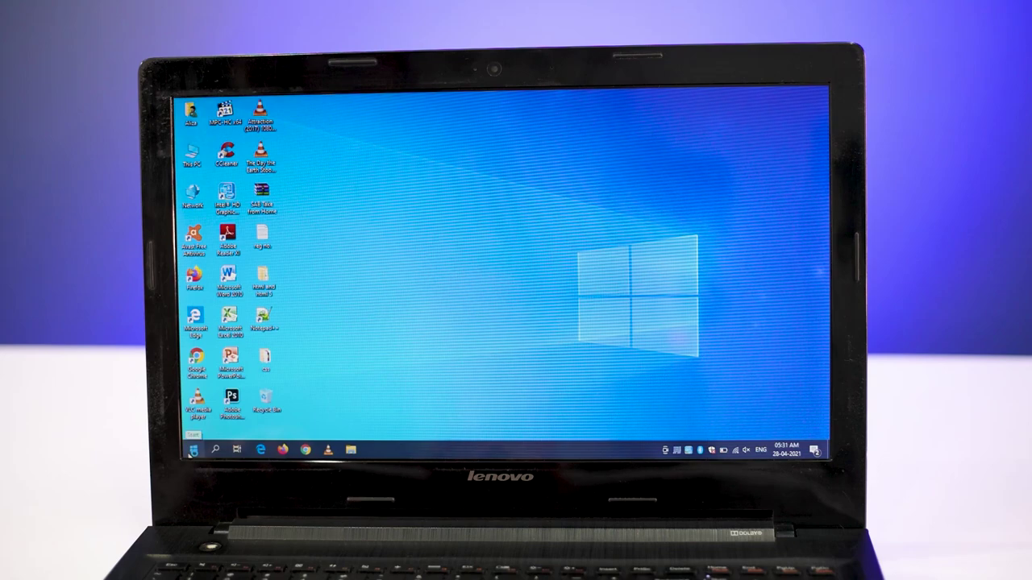
# Step: Restart the laptop from Windows and boot it from the SATA HDD KINGSTON SA400S37120G drive
pyautogui.click(192, 452)
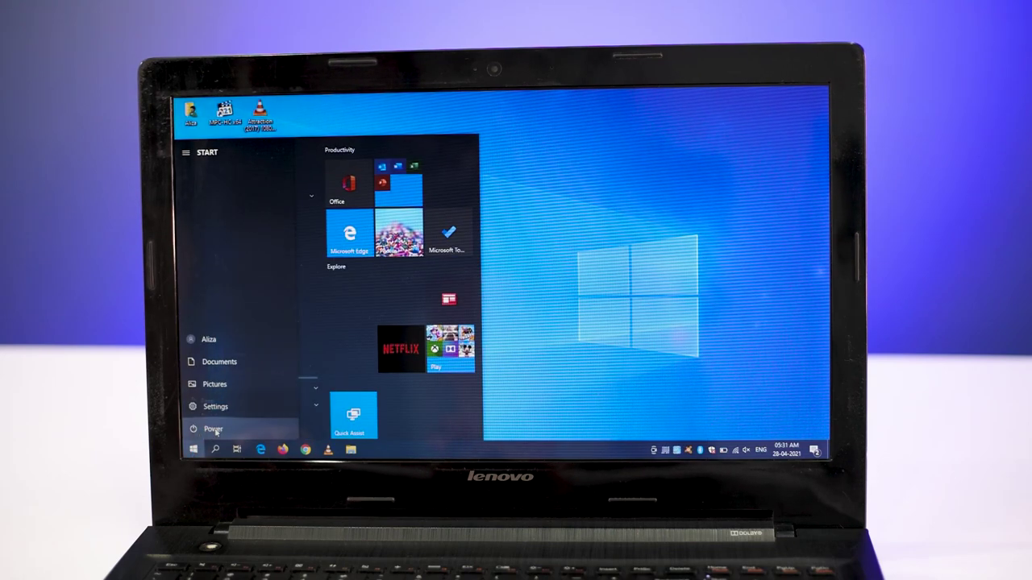
pyautogui.click(215, 432)
pyautogui.click(230, 406)
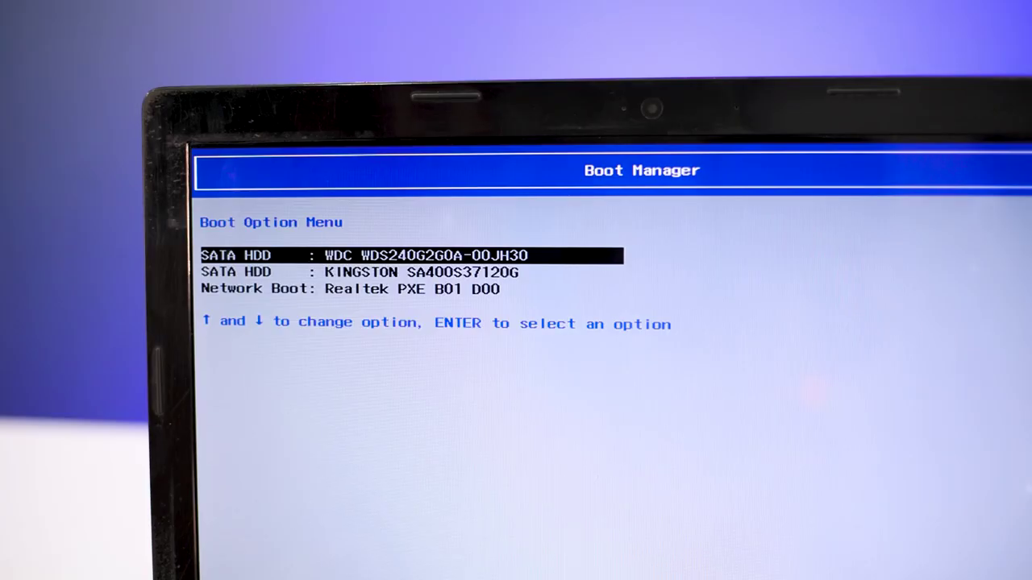
pyautogui.press('Down')
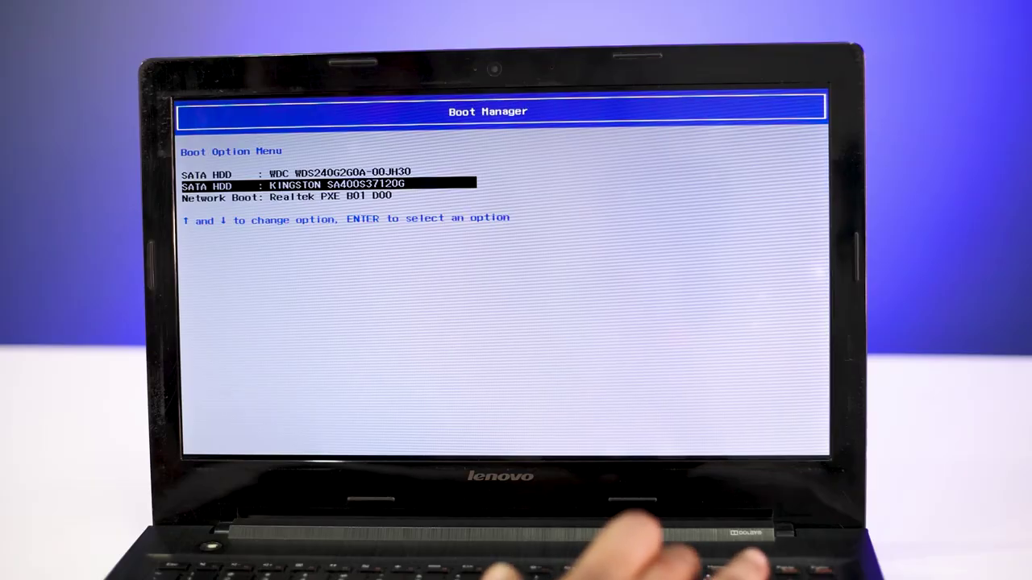
pyautogui.press('Return')
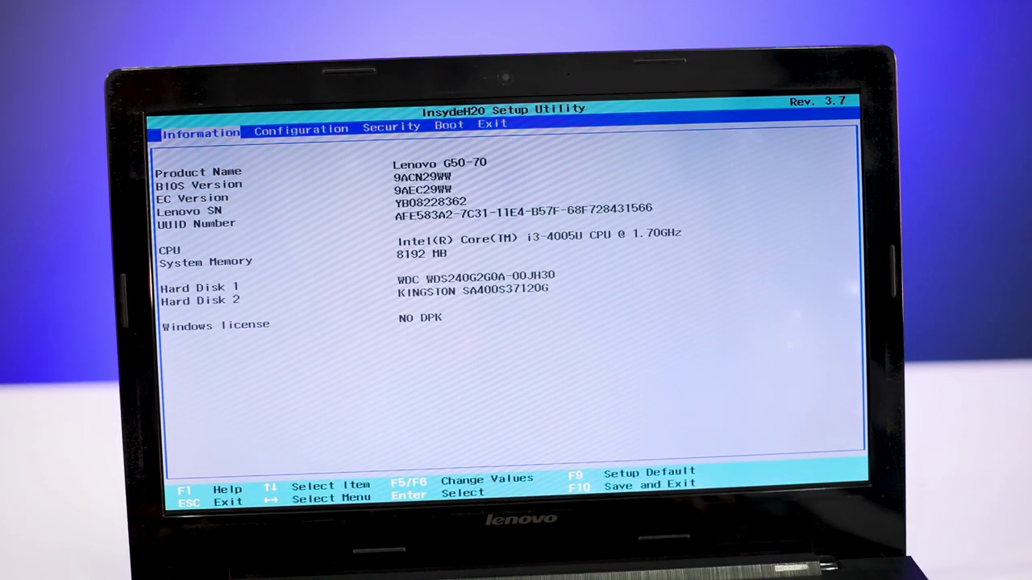
# Step: Move the KINGSTON SA400S37120G drive to first in the Legacy boot order and save with F10
pyautogui.press('Right')
pyautogui.press('Right')
pyautogui.press('Right')
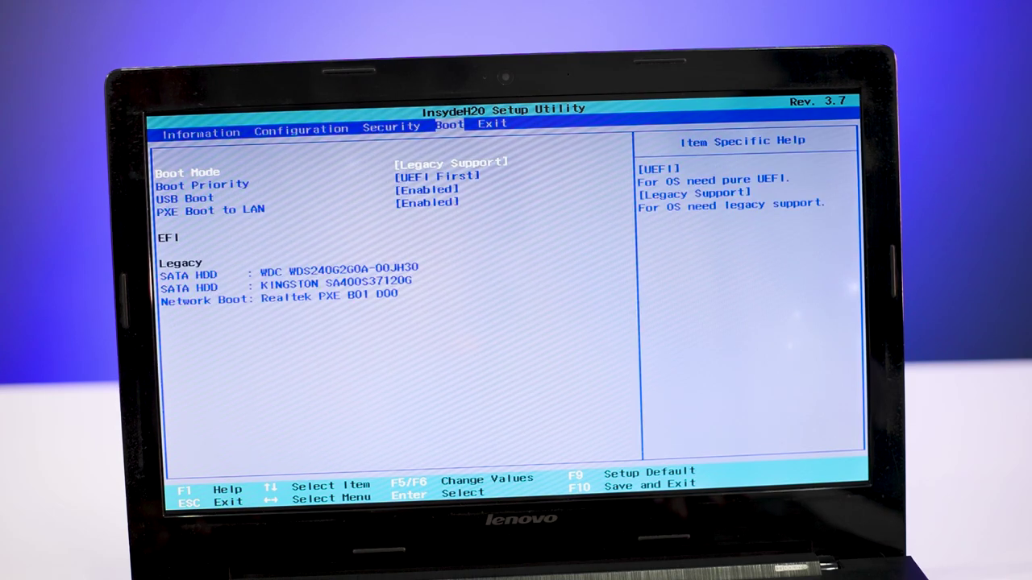
pyautogui.press('Down')
pyautogui.press('Down')
pyautogui.press('Down')
pyautogui.press('Down')
pyautogui.press('Down')
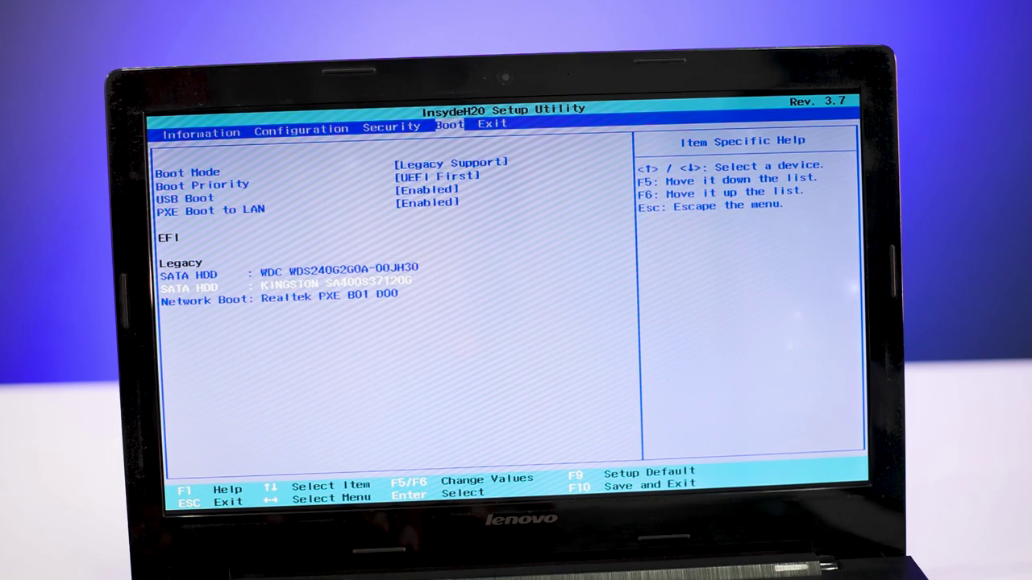
pyautogui.press('F6')
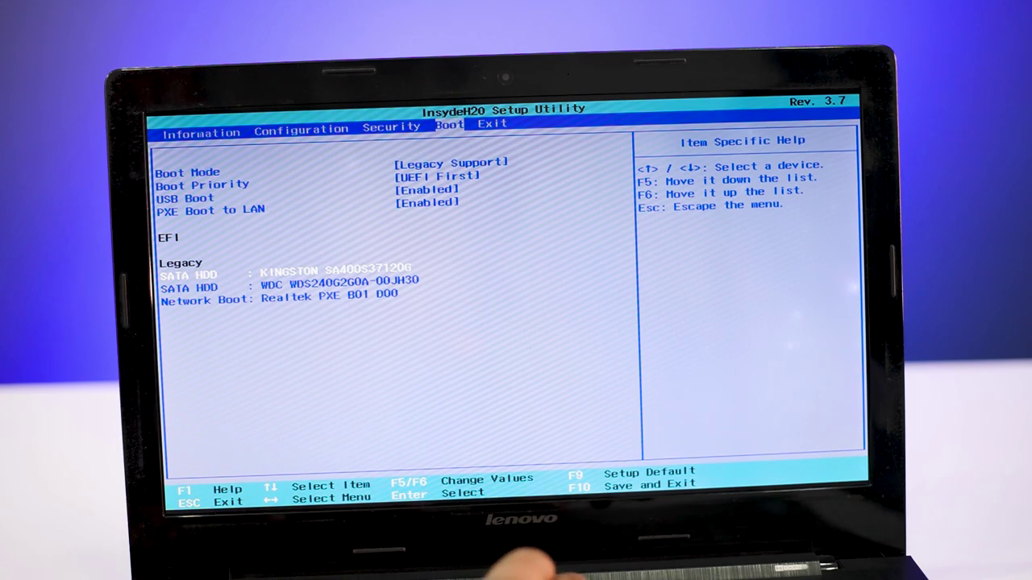
pyautogui.press('F10')
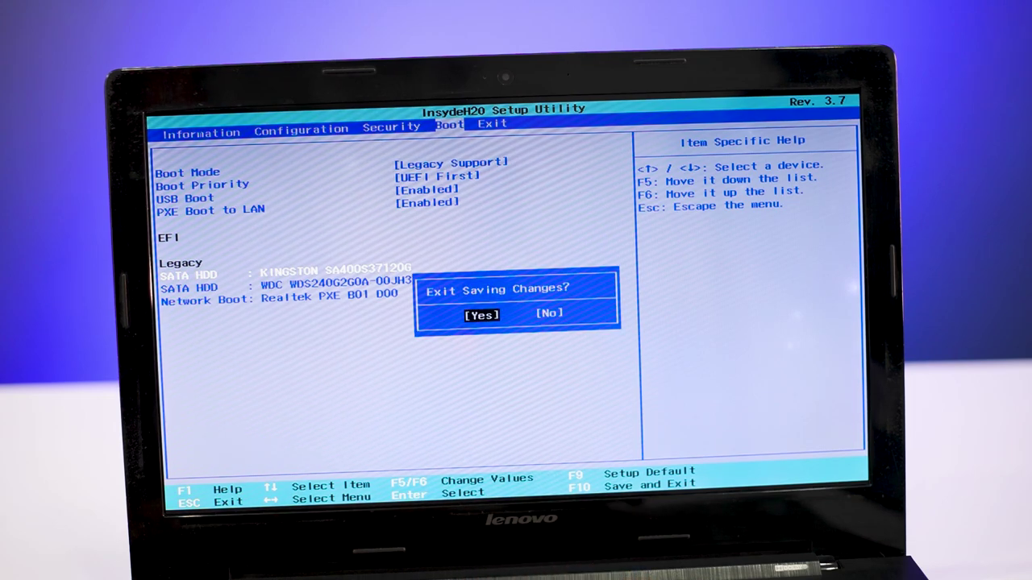